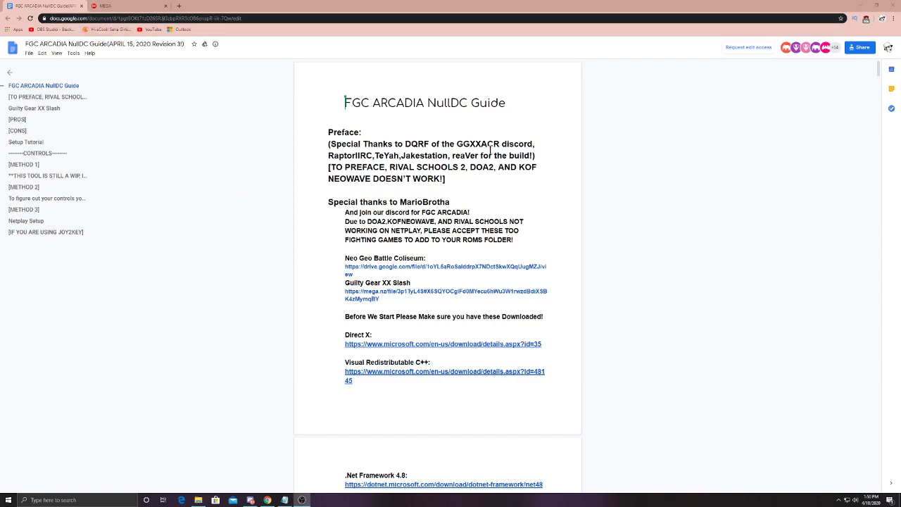
Read the guide's prerequisites and Setup Tutorial section, and view the MEGA page for FGANullDCNaomi1.0.4 NETPLAY!.zip
{"action": "scroll", "coordinate": [310, 214], "scroll_direction": "down", "scroll_amount": 3}
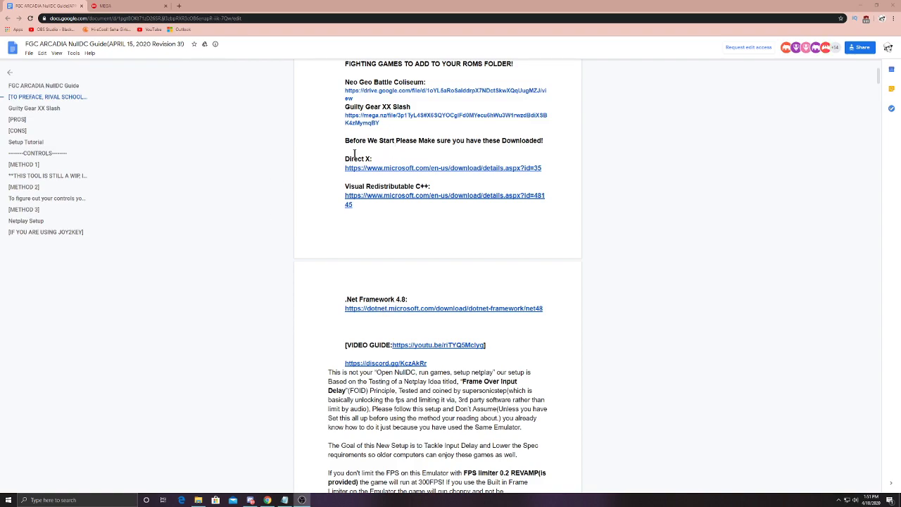
{"action": "scroll", "coordinate": [539, 163], "scroll_direction": "down", "scroll_amount": 7}
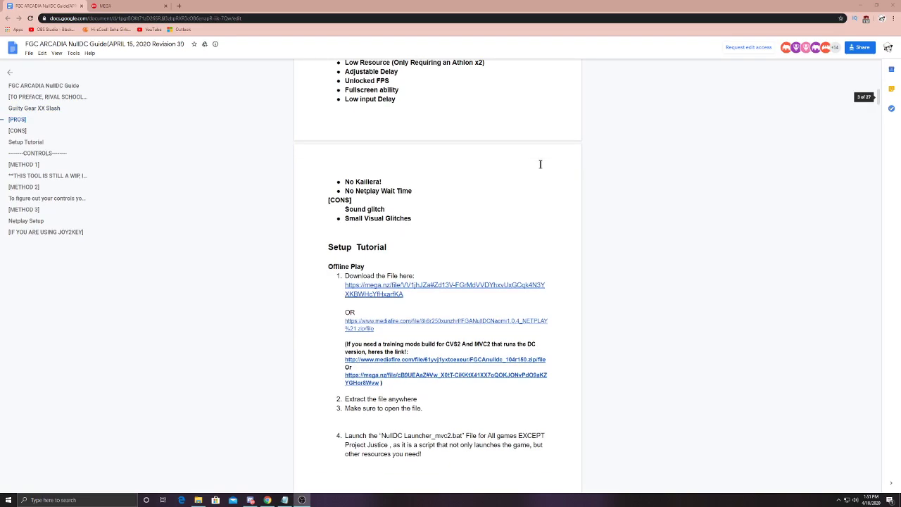
{"action": "scroll", "coordinate": [541, 163], "scroll_direction": "up", "scroll_amount": 8}
{"action": "scroll", "coordinate": [540, 164], "scroll_direction": "down", "scroll_amount": 10}
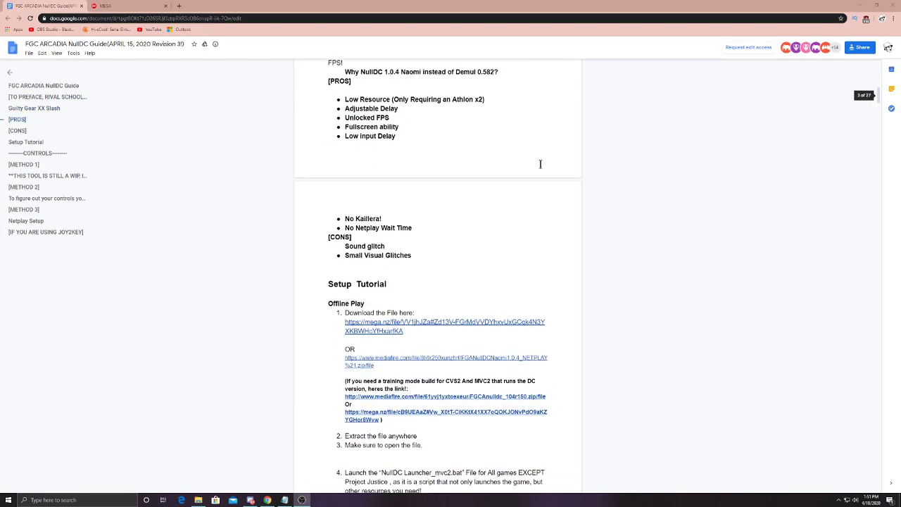
{"action": "left_click_drag", "start_coordinate": [327, 105], "coordinate": [391, 106]}
{"action": "left_click", "coordinate": [703, 120]}
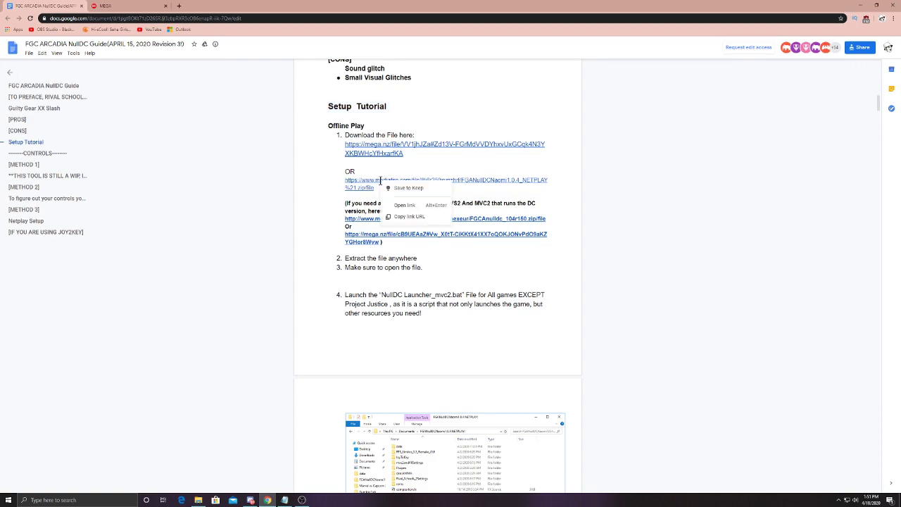
{"action": "key", "text": "ctrl+Tab"}
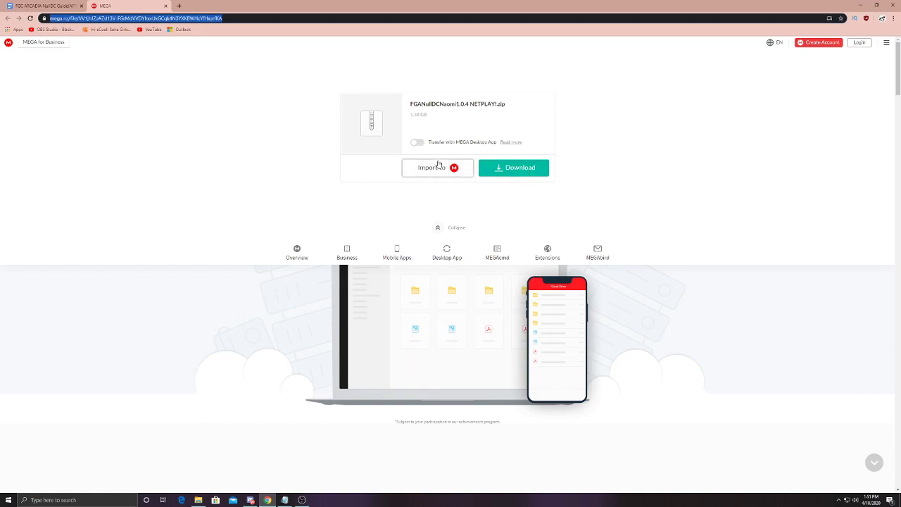
Open the FGANullDCNaomi1.0.4 NETPLAY! folder on the desktop and run the NullDC Launcher_mvc2 batch file
{"action": "left_click", "coordinate": [859, 6]}
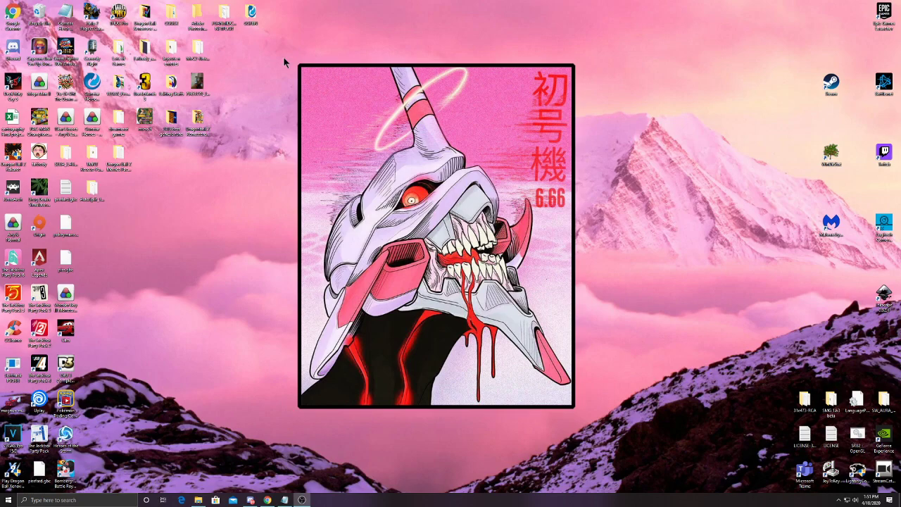
{"action": "double_click", "coordinate": [224, 18]}
{"action": "left_click_drag", "start_coordinate": [486, 24], "coordinate": [448, 88]}
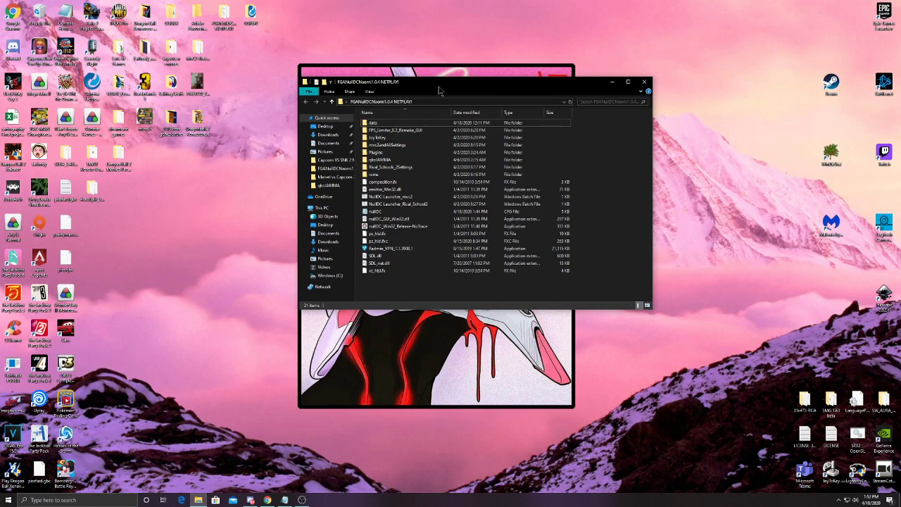
{"action": "left_click_drag", "start_coordinate": [445, 87], "coordinate": [432, 63]}
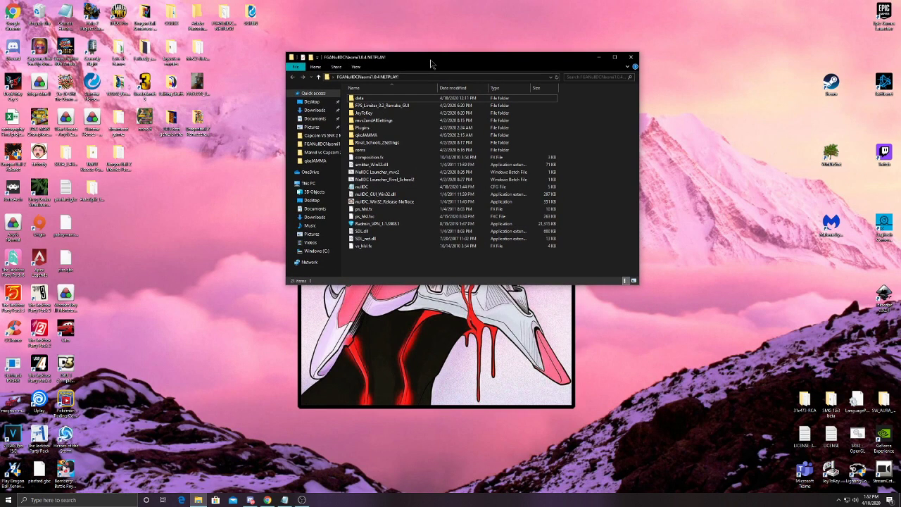
{"action": "double_click", "coordinate": [399, 173]}
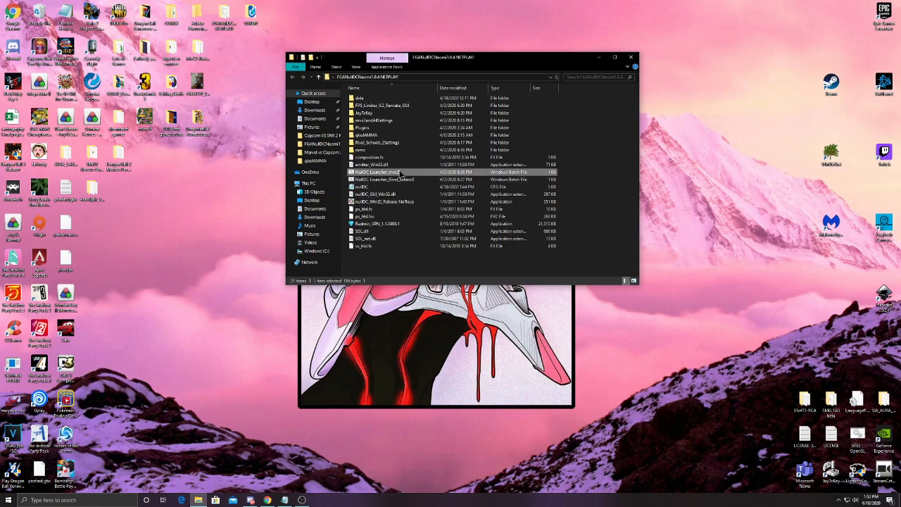
{"action": "left_click_drag", "start_coordinate": [106, 56], "coordinate": [388, 121]}
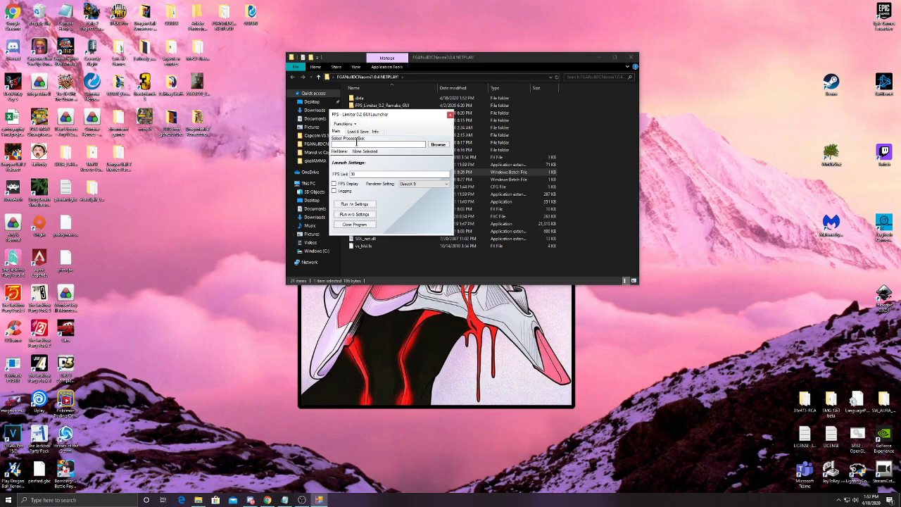
Set the FPS limit to 60 and choose nullDC_Win32_Release-NoTrace as the process executable
{"action": "left_click", "coordinate": [366, 173]}
{"action": "double_click", "coordinate": [366, 174]}
{"action": "type", "text": "60"}
{"action": "left_click", "coordinate": [437, 146]}
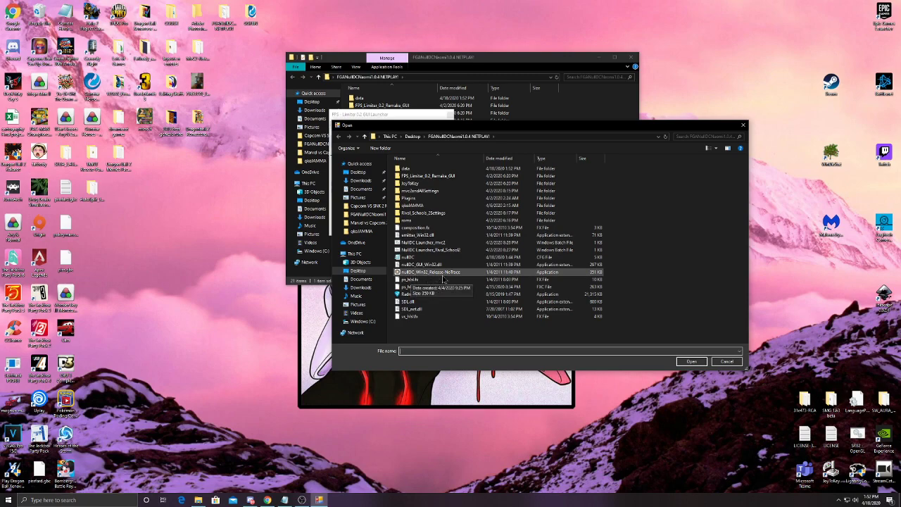
{"action": "left_click", "coordinate": [436, 272]}
{"action": "left_click", "coordinate": [691, 361]}
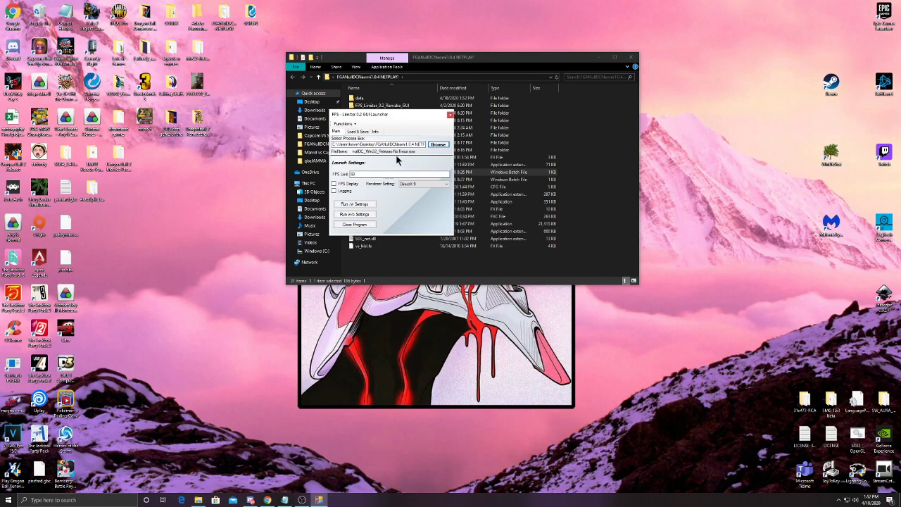
Look over the FPS limiter's load and save options and return to its main launch settings
{"action": "left_click", "coordinate": [358, 132]}
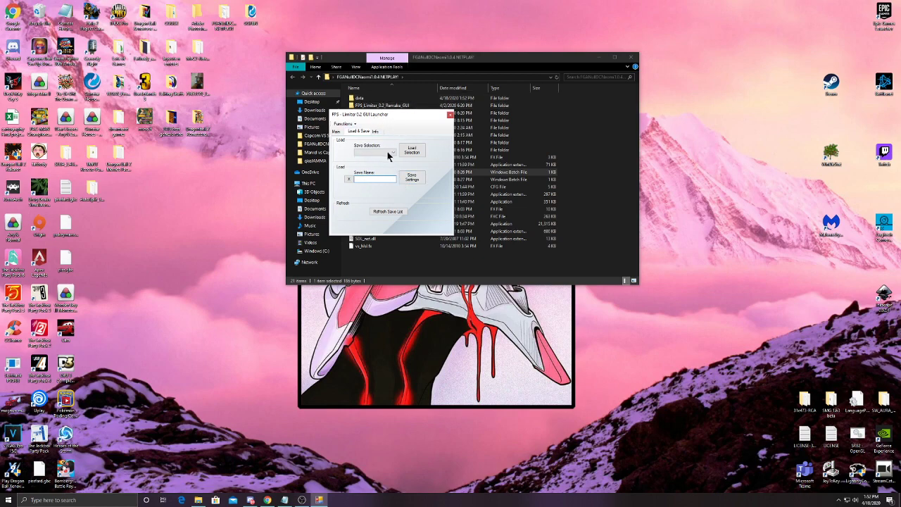
{"action": "left_click", "coordinate": [376, 161]}
{"action": "left_click", "coordinate": [412, 151]}
{"action": "left_click", "coordinate": [336, 133]}
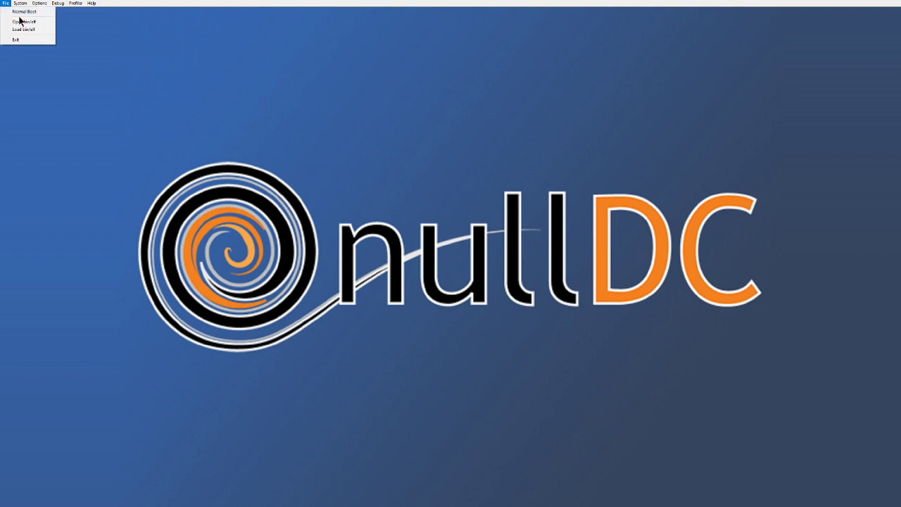
Load Marvel Vs Capcom 2.lst from the Marvel vs Capcom 2 folder in the build's roms folder
{"action": "left_click", "coordinate": [23, 20]}
{"action": "left_click_drag", "start_coordinate": [176, 16], "coordinate": [380, 67]}
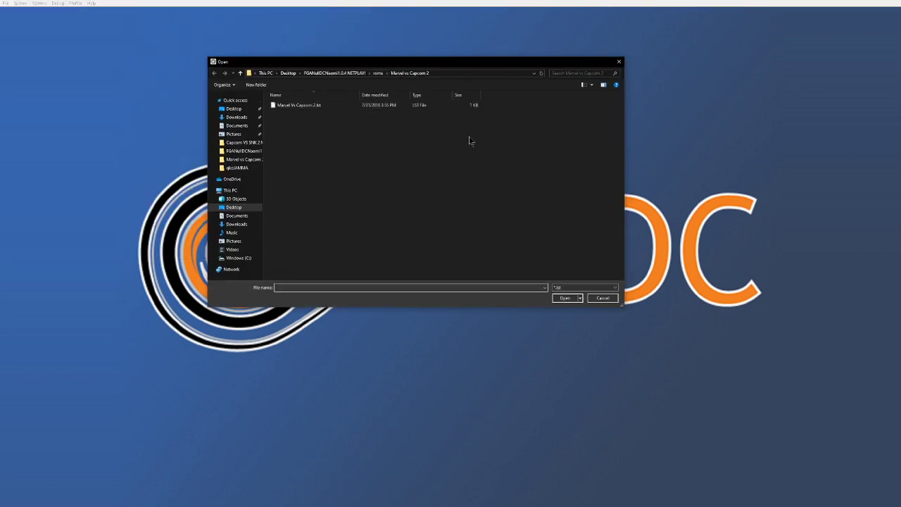
{"action": "left_click", "coordinate": [289, 73]}
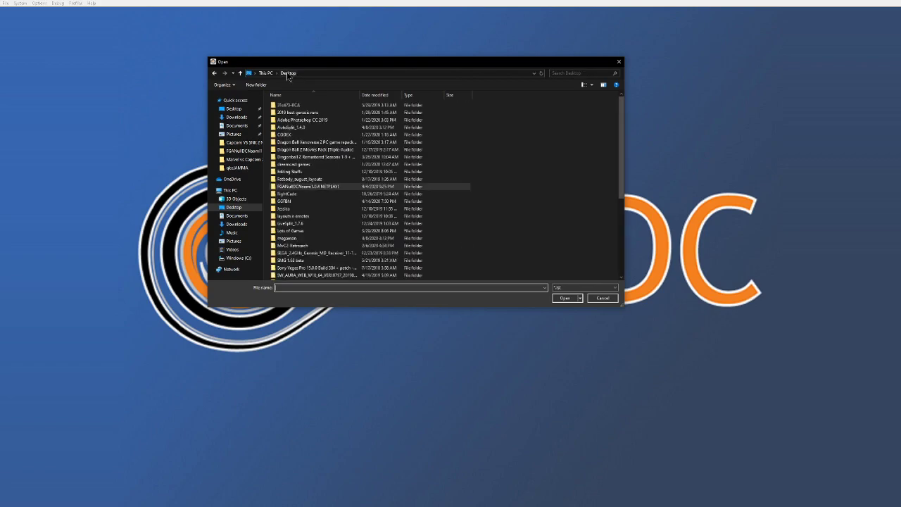
{"action": "left_click", "coordinate": [267, 73]}
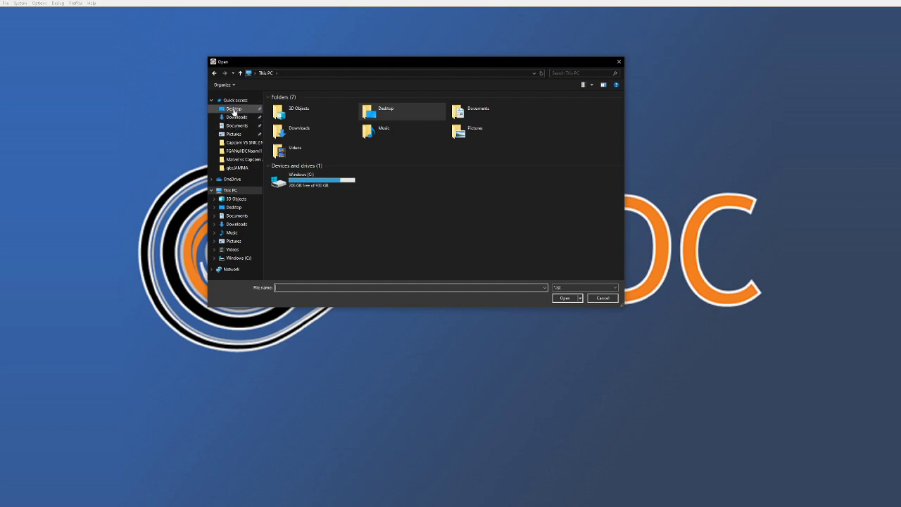
{"action": "left_click", "coordinate": [233, 109]}
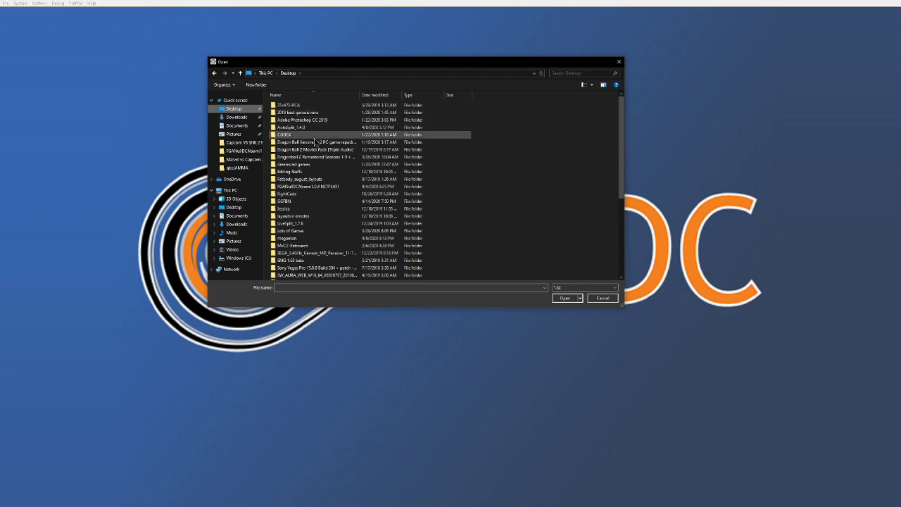
{"action": "double_click", "coordinate": [306, 187]}
{"action": "double_click", "coordinate": [291, 156]}
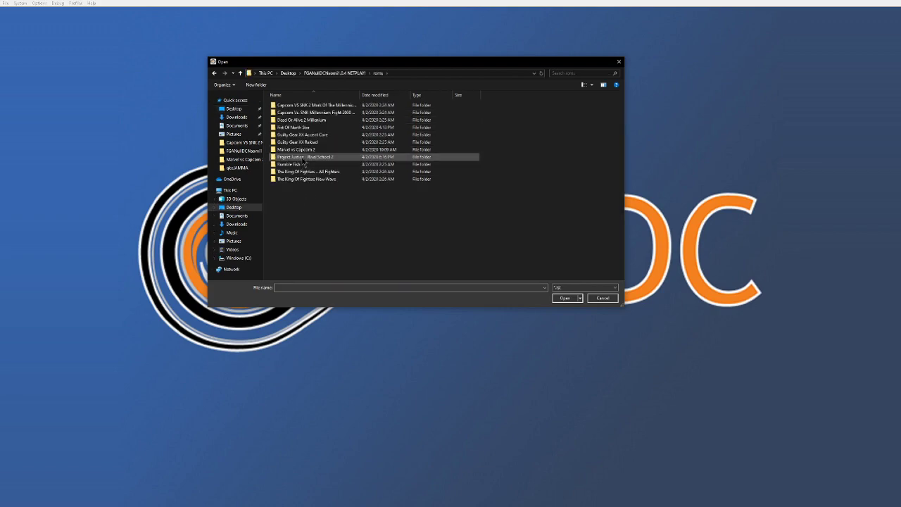
{"action": "double_click", "coordinate": [310, 149]}
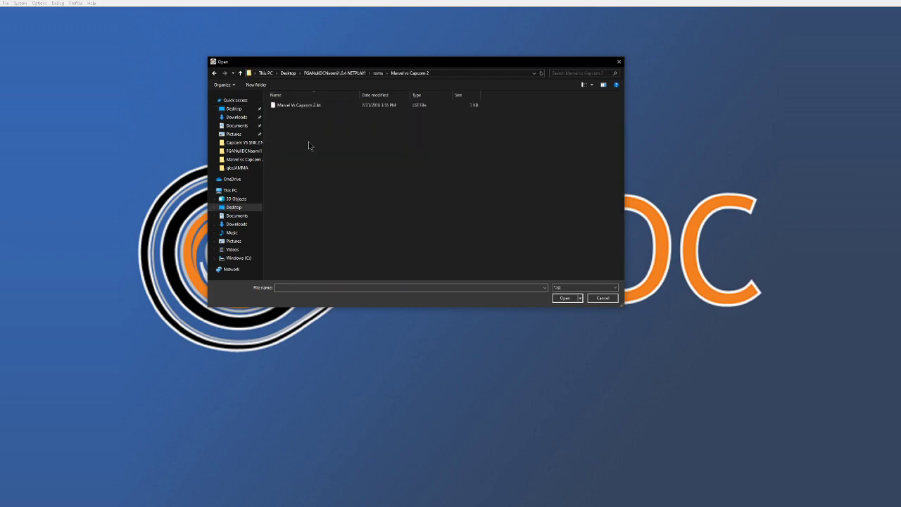
{"action": "left_click", "coordinate": [308, 106]}
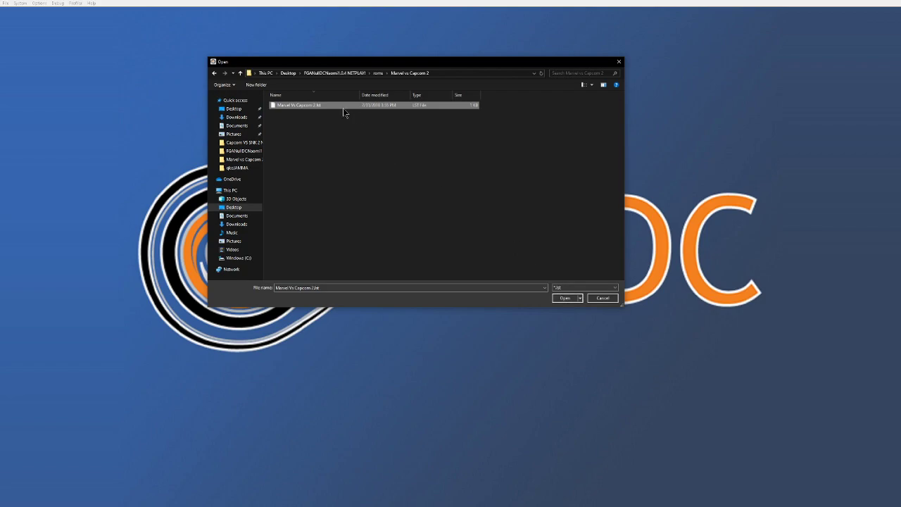
{"action": "left_click", "coordinate": [564, 299]}
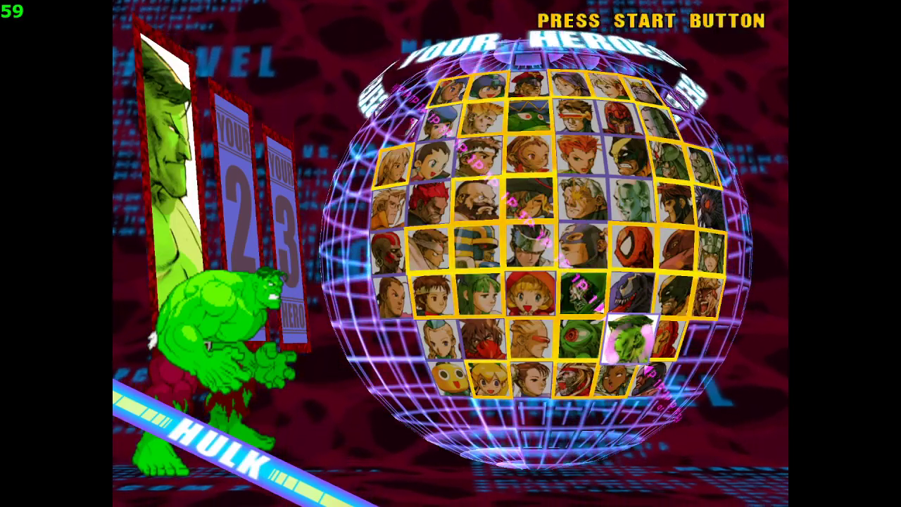
Exit the running game and quit the FPS Limiter console to get back to the build folder
{"action": "key", "text": "Escape"}
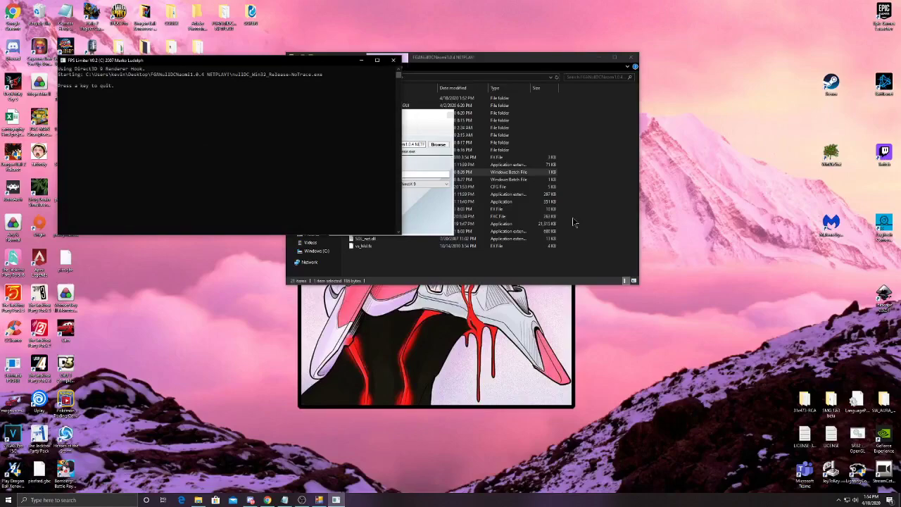
{"action": "key", "text": "Return"}
{"action": "left_click_drag", "start_coordinate": [472, 61], "coordinate": [462, 67]}
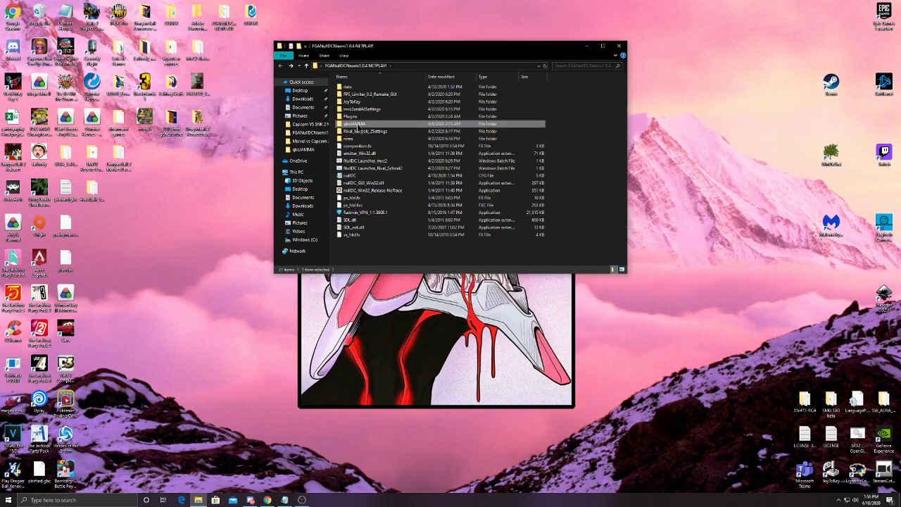
Open the REAL ARCADE Pro.V3 controller mapping from the qkoJAMMA folder in Notepad
{"action": "double_click", "coordinate": [363, 125]}
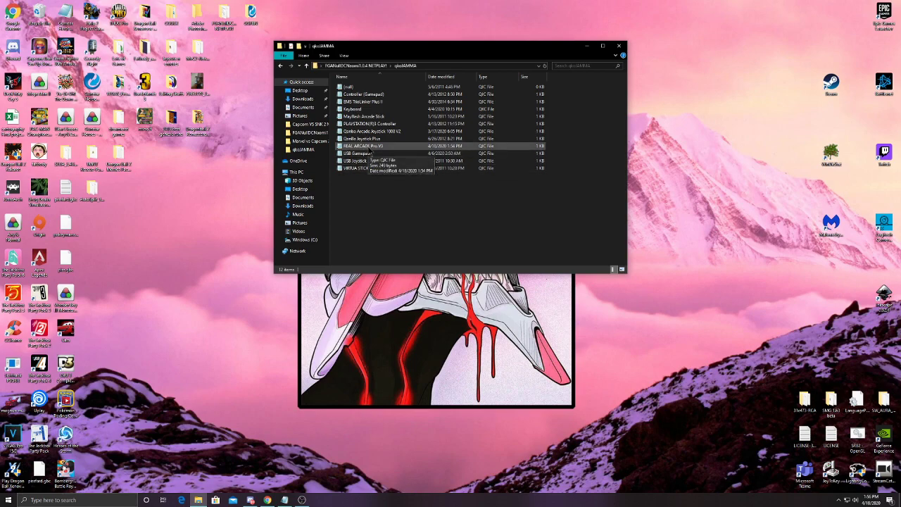
{"action": "right_click", "coordinate": [369, 151]}
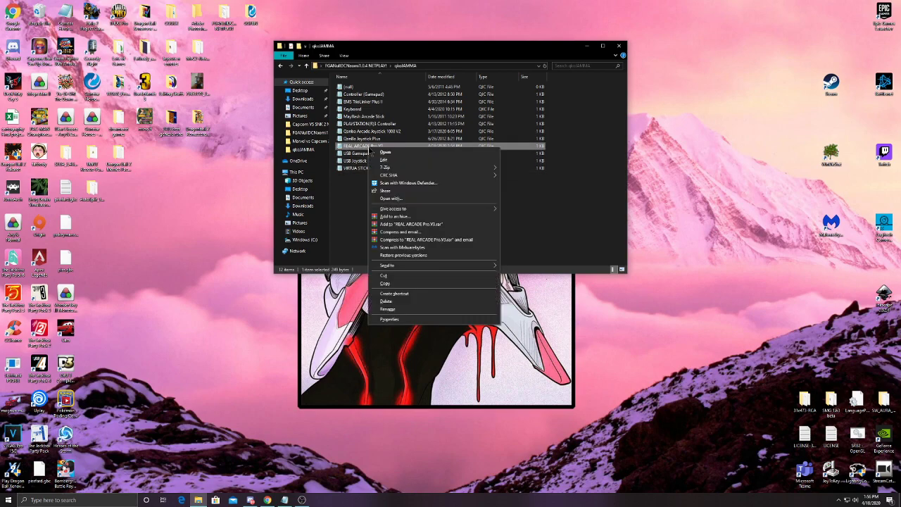
{"action": "left_click", "coordinate": [423, 199]}
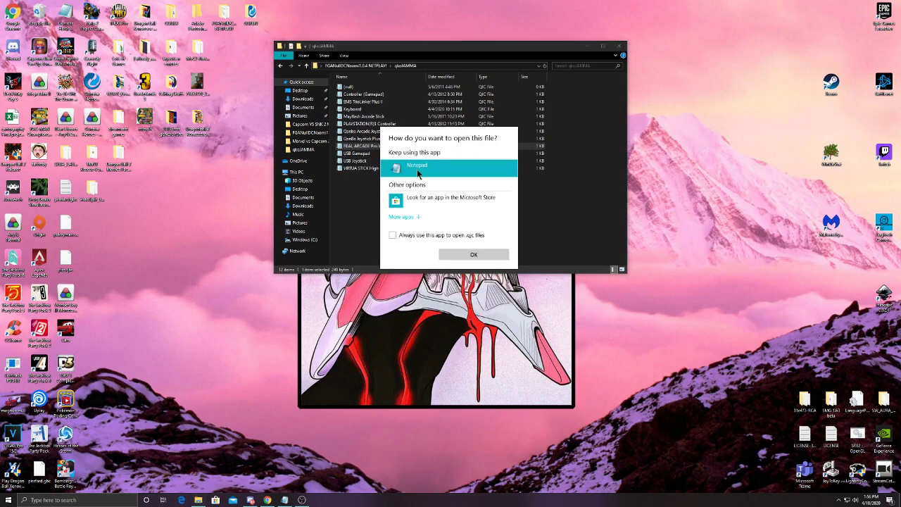
{"action": "left_click", "coordinate": [474, 255]}
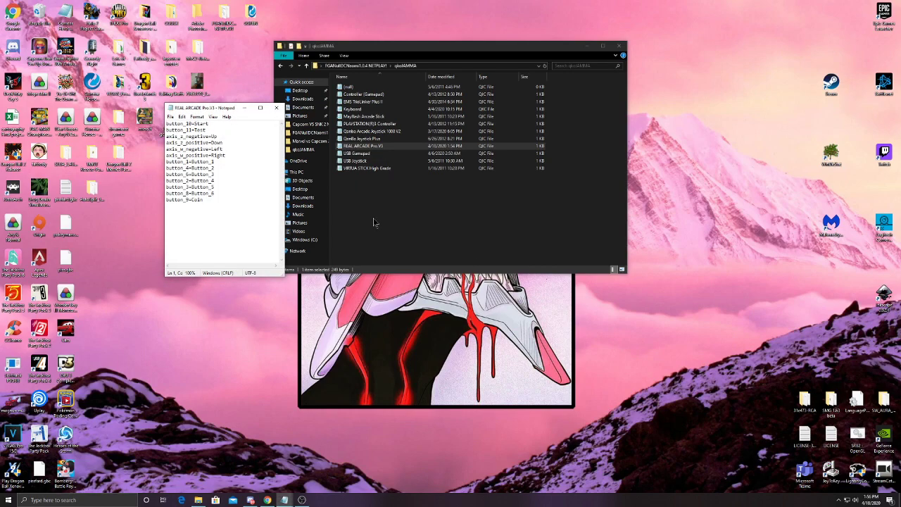
{"action": "left_click_drag", "start_coordinate": [225, 110], "coordinate": [267, 90]}
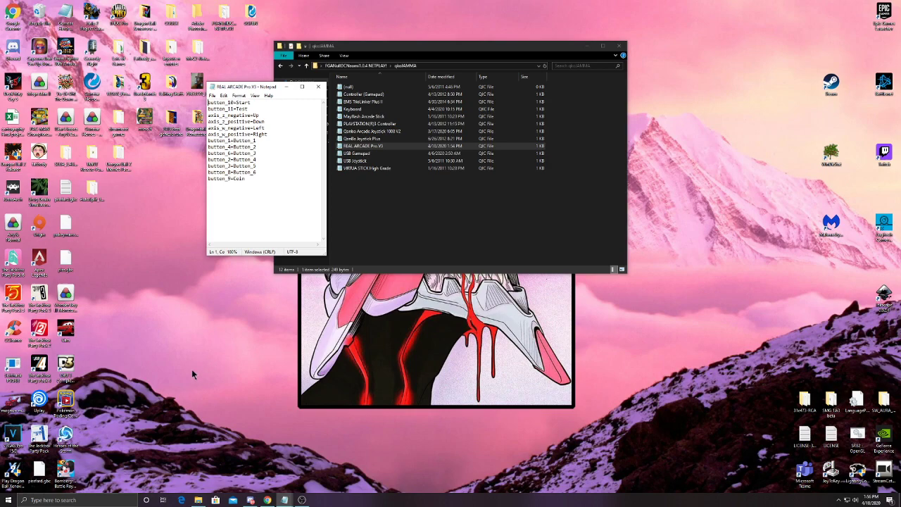
Search Windows for "usb" and open the USB game controllers setup beside the mapping file
{"action": "left_click", "coordinate": [61, 502]}
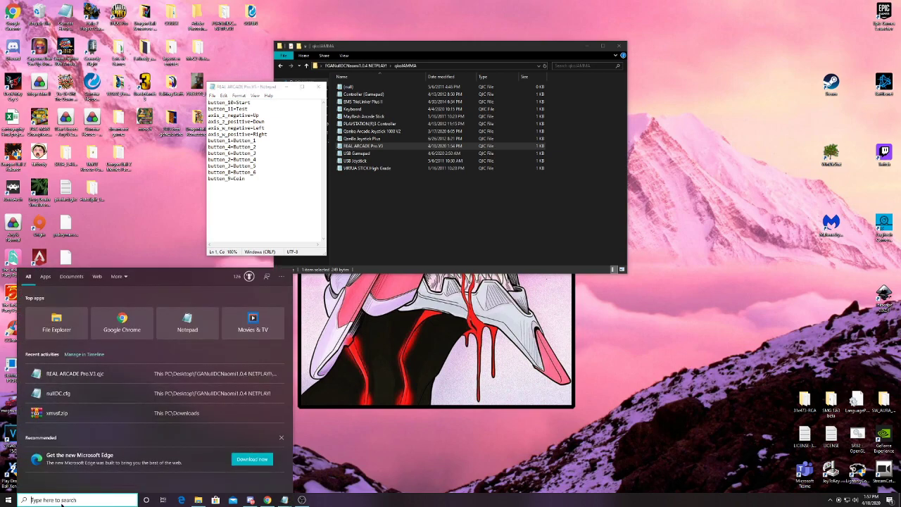
{"action": "type", "text": "usb"}
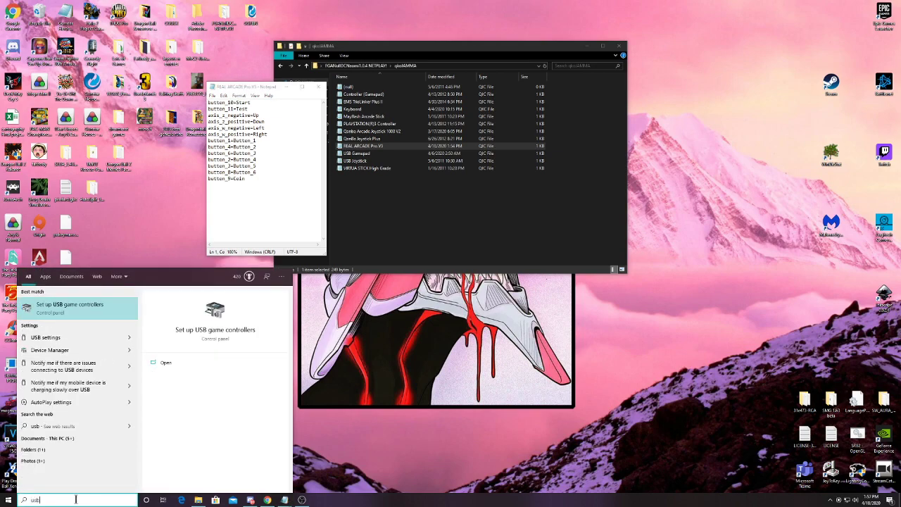
{"action": "left_click", "coordinate": [84, 312]}
{"action": "left_click_drag", "start_coordinate": [166, 137], "coordinate": [469, 99]}
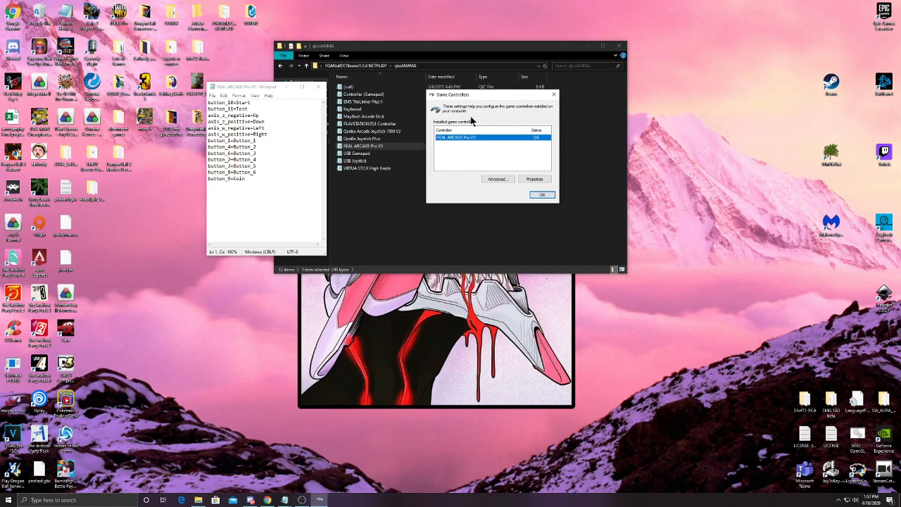
Open the REAL ARCADE Pro.V3 controller's properties and test its axes and buttons against the mapping file
{"action": "left_click", "coordinate": [539, 180]}
{"action": "left_click_drag", "start_coordinate": [469, 181], "coordinate": [491, 94]}
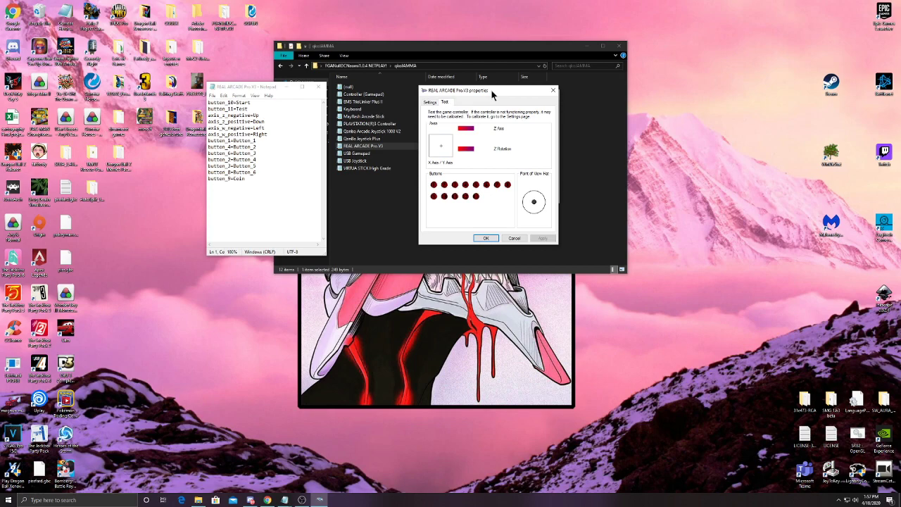
{"action": "mouse_move", "coordinate": [491, 95]}
{"action": "left_mouse_down"}
{"action": "mouse_move", "coordinate": [480, 93]}
{"action": "mouse_move", "coordinate": [488, 91]}
{"action": "left_mouse_up"}
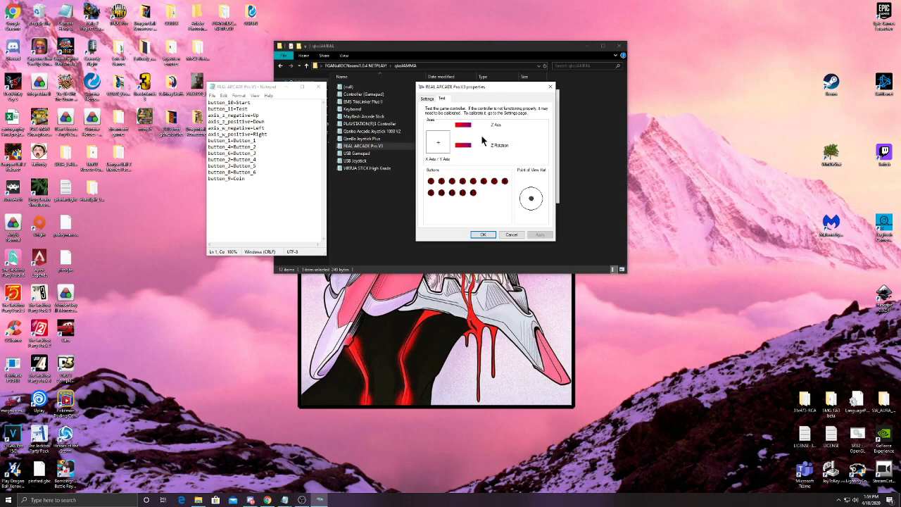
{"action": "left_click_drag", "start_coordinate": [485, 97], "coordinate": [488, 88]}
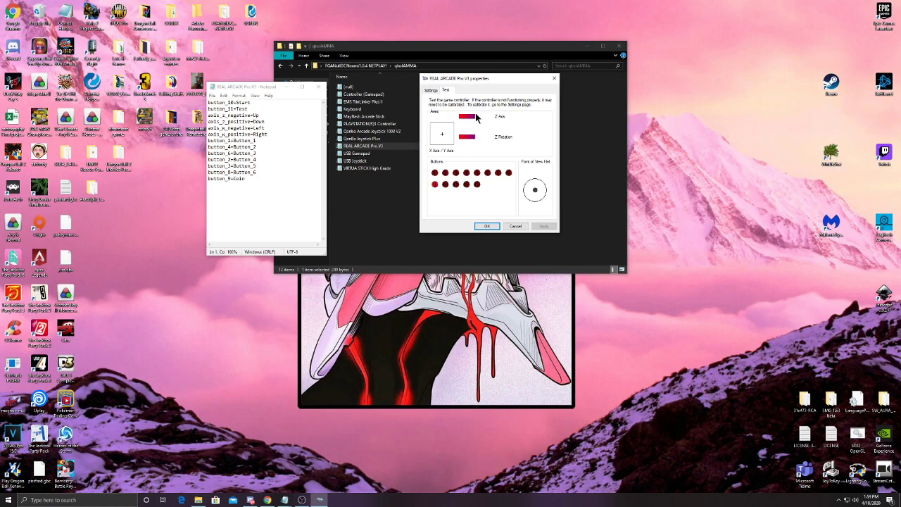
Compare the button and axis lines in the mapping file with the controller's test page
{"action": "left_click", "coordinate": [249, 109]}
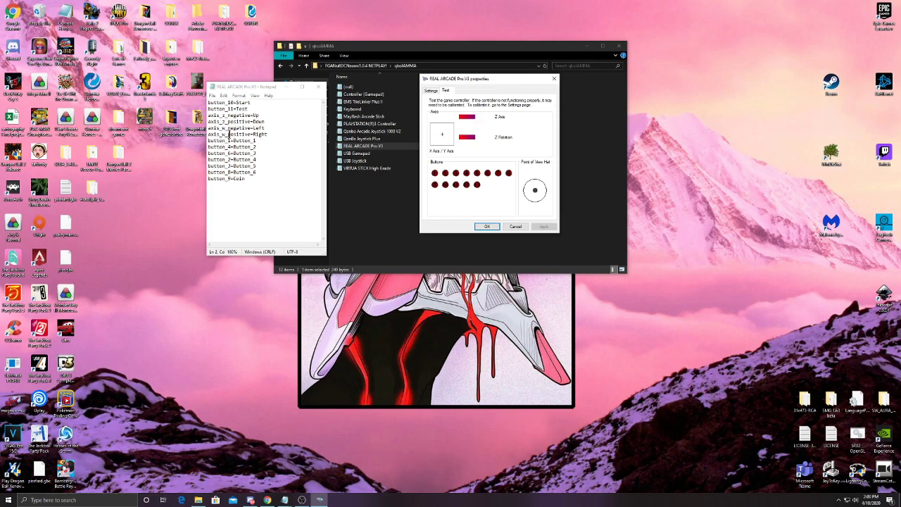
{"action": "left_click", "coordinate": [282, 134]}
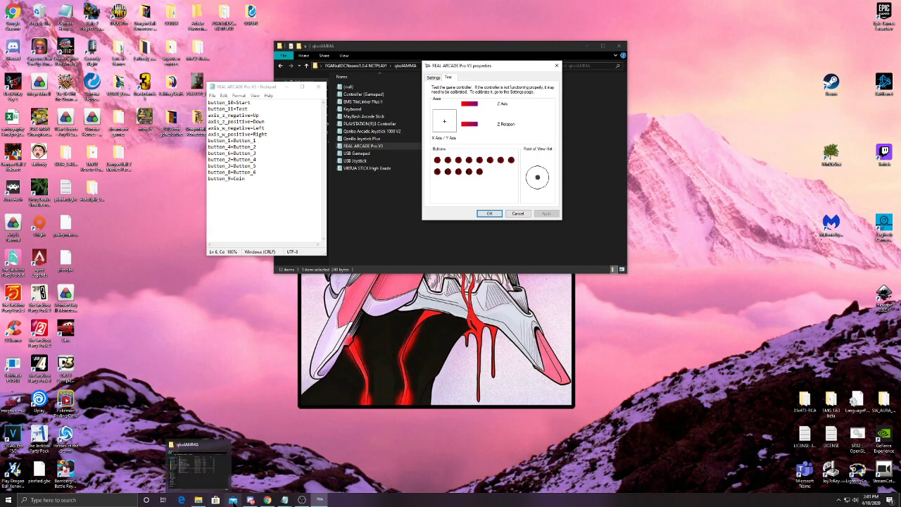
{"action": "mouse_move", "coordinate": [245, 501]}
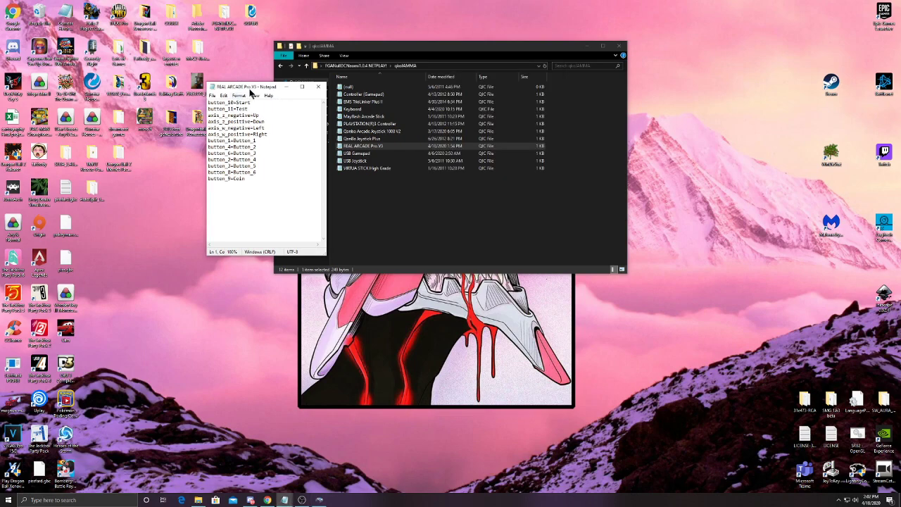
Close the REAL ARCADE Pro.V3 mapping file and go back to the FGANullDCNaomi1.0.4 NETPLAY build folder
{"action": "mouse_move", "coordinate": [250, 90]}
{"action": "left_mouse_down"}
{"action": "mouse_move", "coordinate": [269, 88]}
{"action": "mouse_move", "coordinate": [261, 92]}
{"action": "left_mouse_up"}
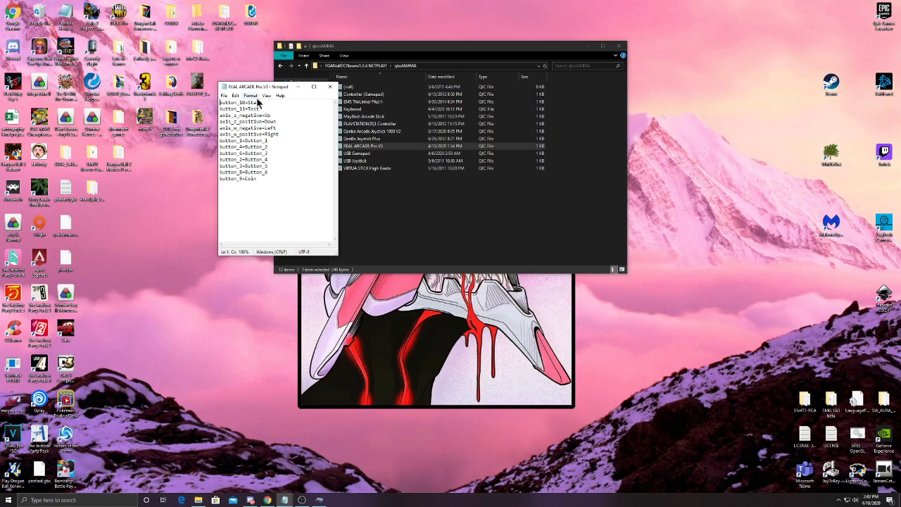
{"action": "left_click", "coordinate": [329, 86]}
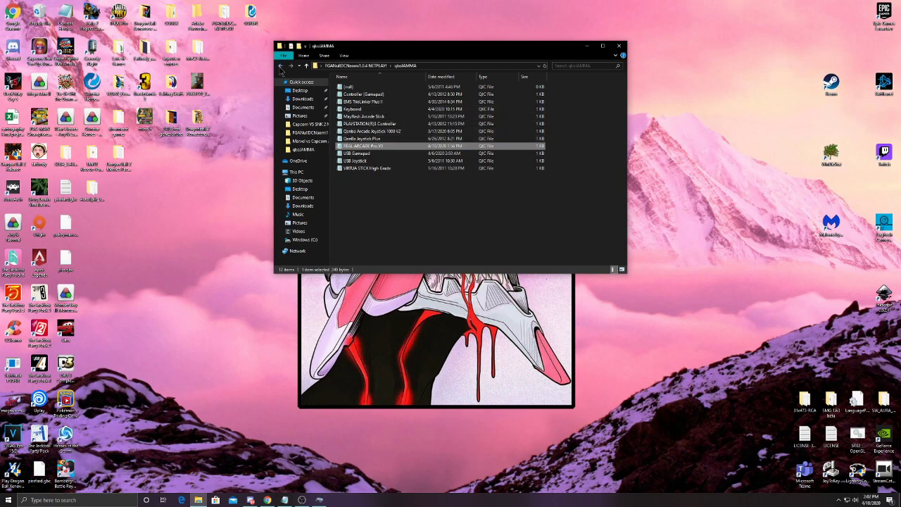
{"action": "left_click", "coordinate": [280, 67]}
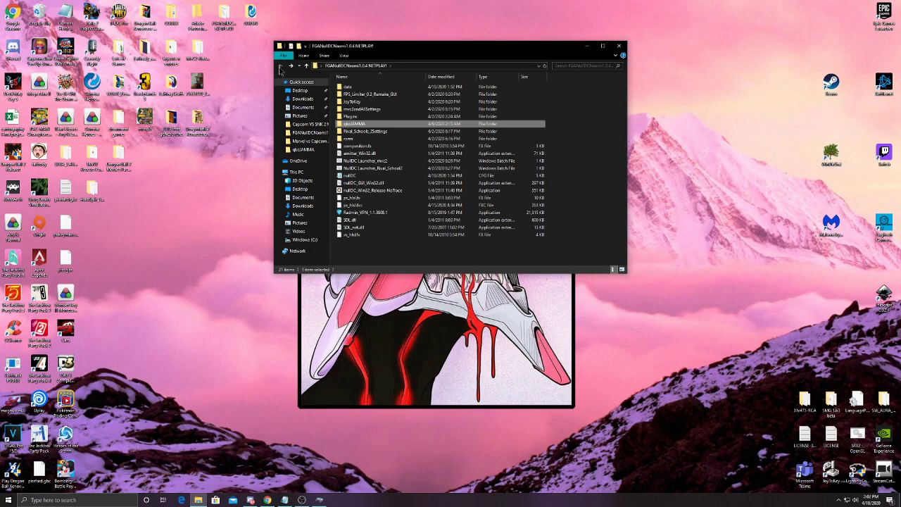
Open the NullDC_Launcher_mvc2 batch file and load the mvc2 save in the FPS Limiter to run the game
{"action": "double_click", "coordinate": [390, 164]}
{"action": "left_click", "coordinate": [64, 64]}
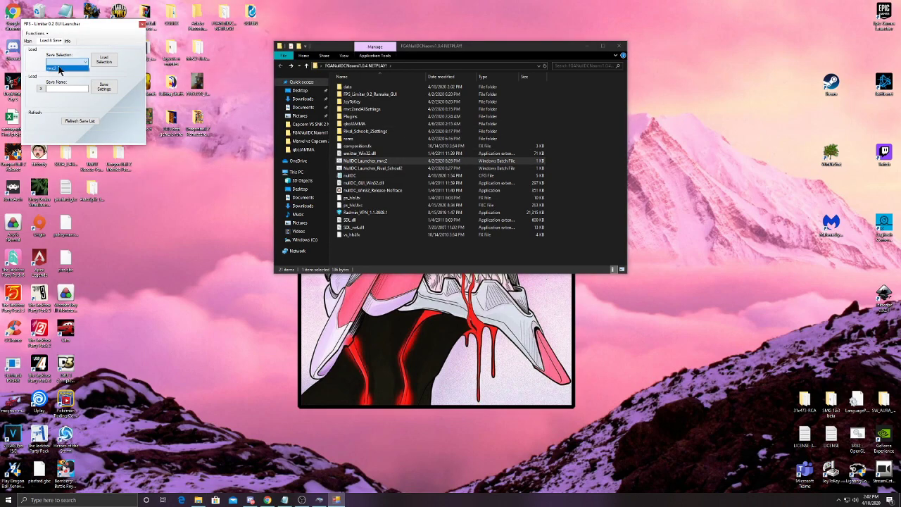
{"action": "left_click", "coordinate": [63, 72]}
{"action": "left_click", "coordinate": [103, 61]}
{"action": "left_click", "coordinate": [28, 41]}
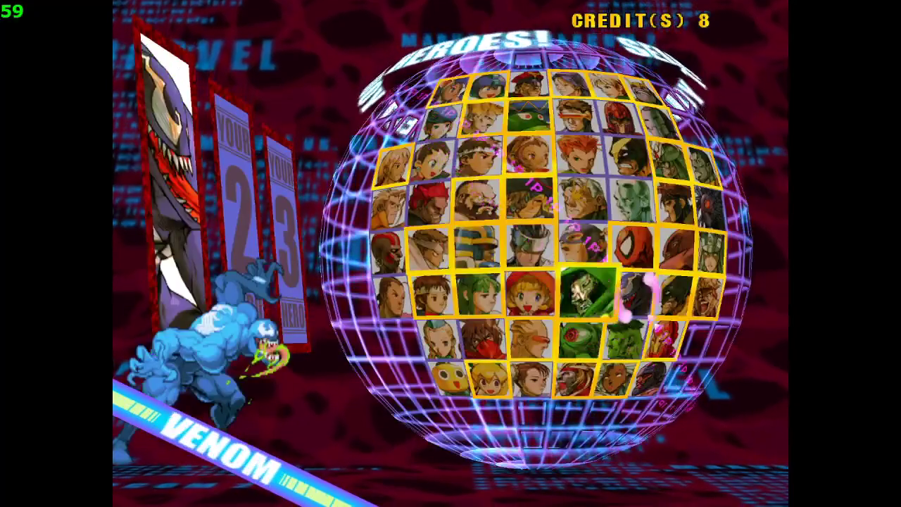
Pick Hulk, Ruby Heart and SonSon as the team, each with the alpha assist type
{"action": "key", "text": "Down"}
{"action": "key", "text": "x"}
{"action": "key", "text": "Up"}
{"action": "key", "text": "Up"}
{"action": "key", "text": "Up"}
{"action": "key", "text": "Left"}
{"action": "key", "text": "Left"}
{"action": "key", "text": "x"}
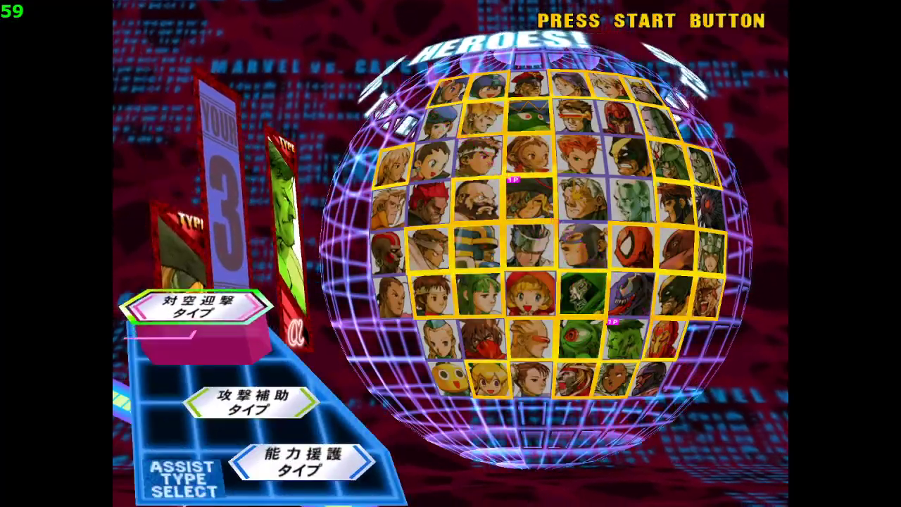
{"action": "key", "text": "x"}
{"action": "key", "text": "Up"}
{"action": "key", "text": "x"}
{"action": "key", "text": "x"}
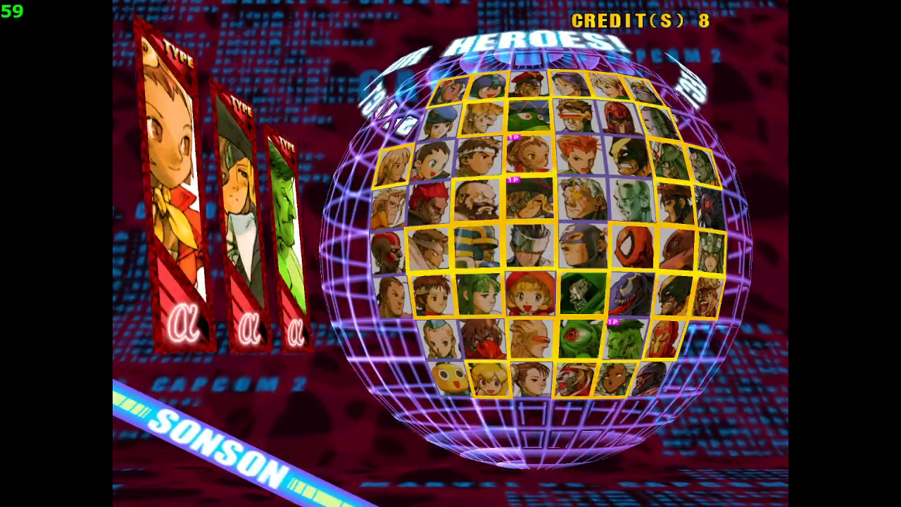
{"action": "key", "text": "x"}
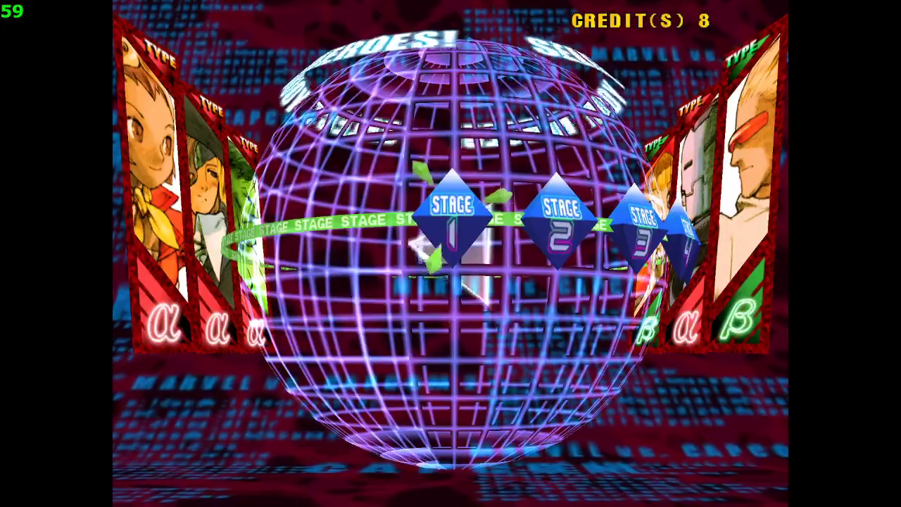
Exit the game and close both the FPS Limiter console and its GUI launcher
{"action": "key", "text": "Escape"}
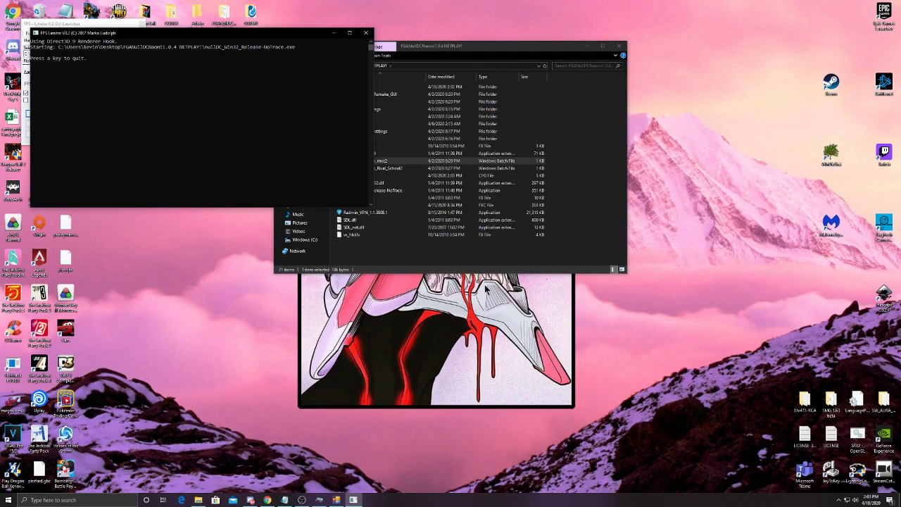
{"action": "left_click", "coordinate": [365, 32]}
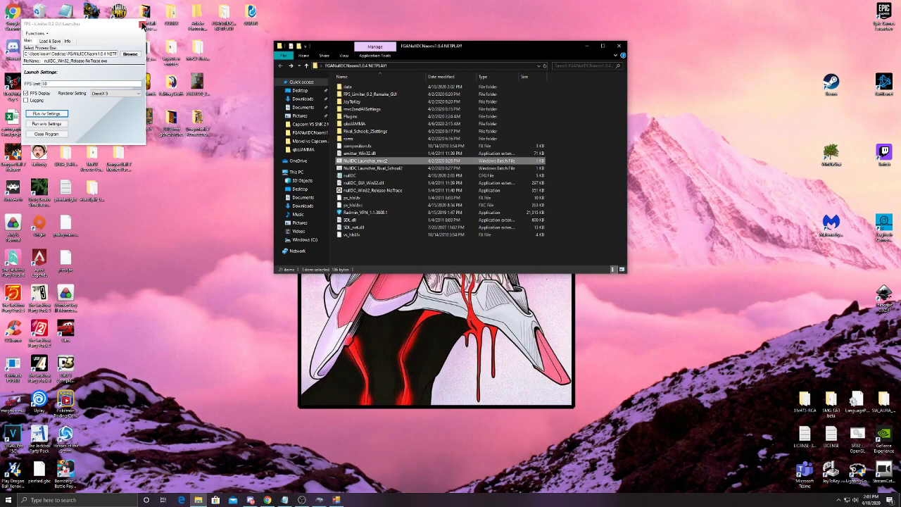
{"action": "left_click", "coordinate": [142, 26]}
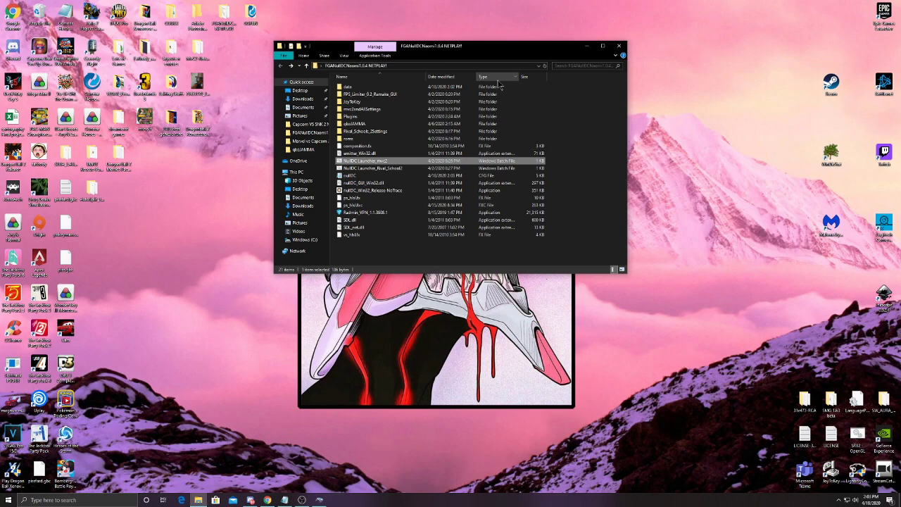
Place Radmin VPN beside the build folder and look through its network options and the members of the joined networks
{"action": "left_click_drag", "start_coordinate": [415, 97], "coordinate": [207, 98]}
{"action": "left_click", "coordinate": [184, 100]}
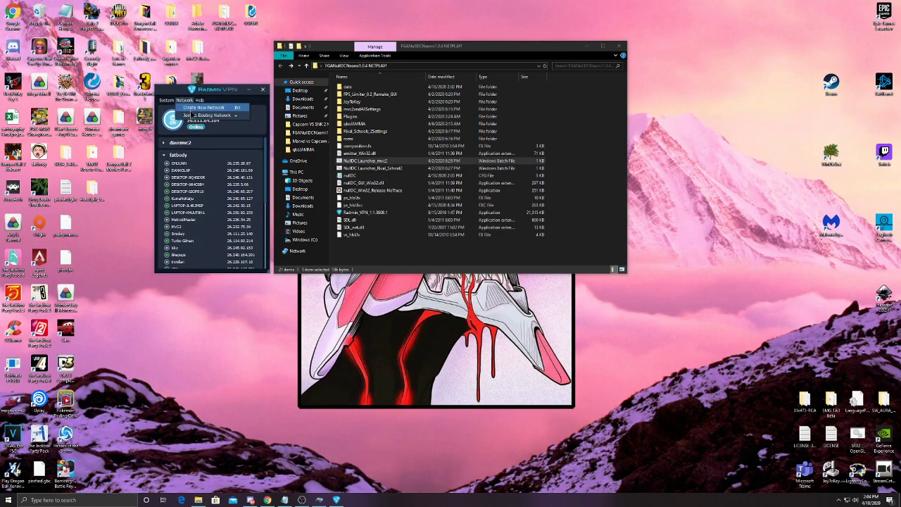
{"action": "left_click", "coordinate": [224, 100]}
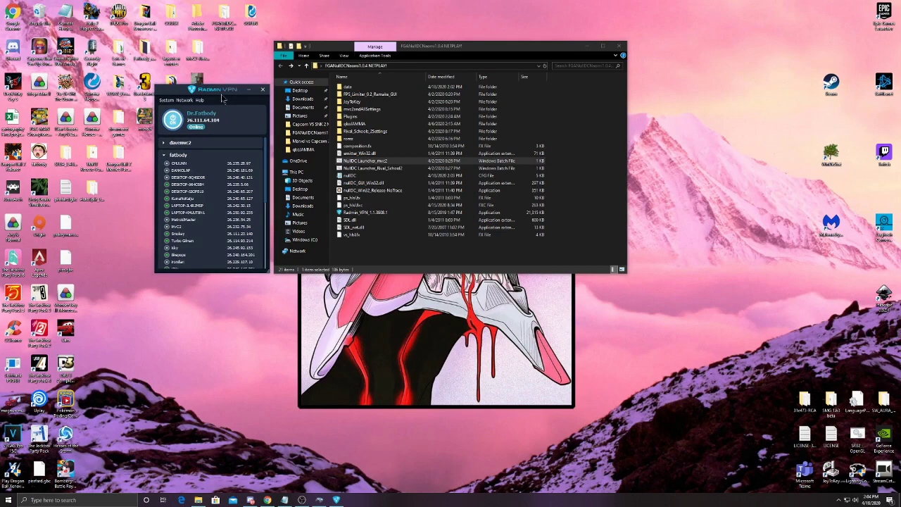
{"action": "scroll", "coordinate": [214, 155], "scroll_direction": "down", "scroll_amount": 3}
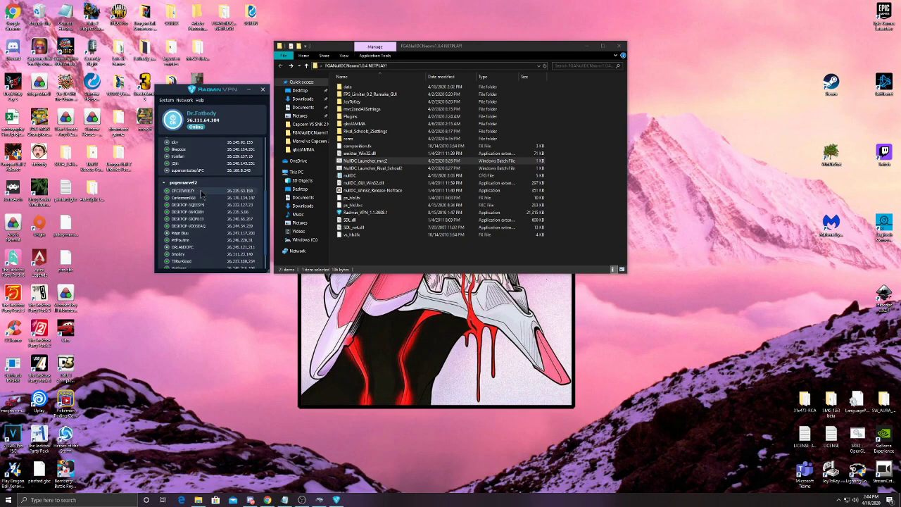
{"action": "scroll", "coordinate": [204, 187], "scroll_direction": "up", "scroll_amount": 4}
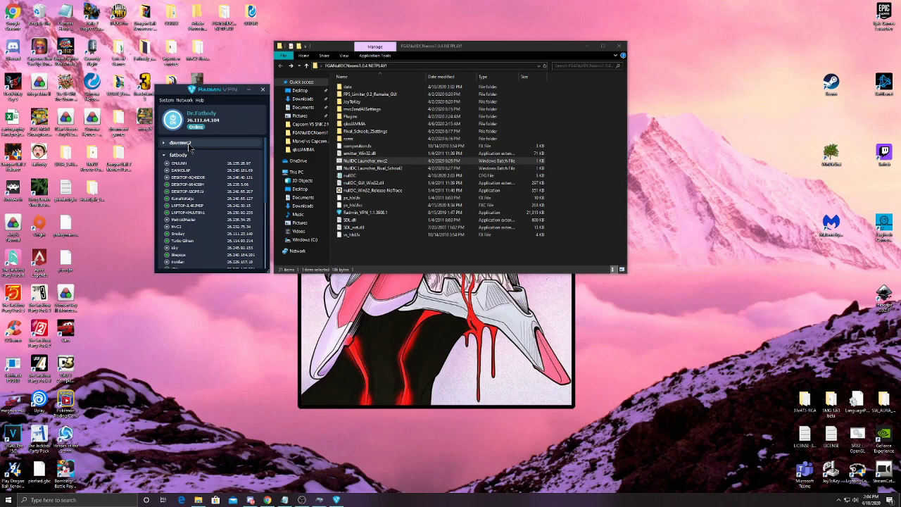
{"action": "left_click_drag", "start_coordinate": [231, 92], "coordinate": [235, 91]}
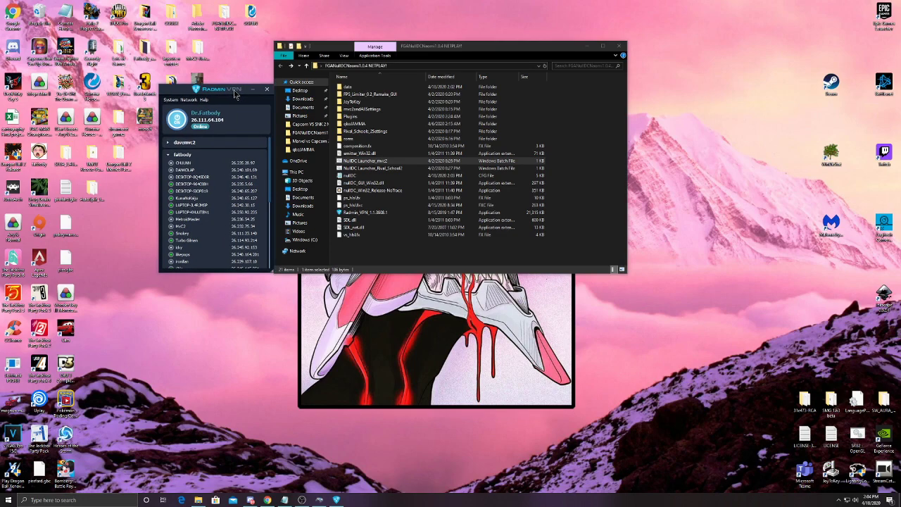
Open the nullDC CFG file from the build folder in Notepad and find its [Netplay] section
{"action": "left_click", "coordinate": [366, 162]}
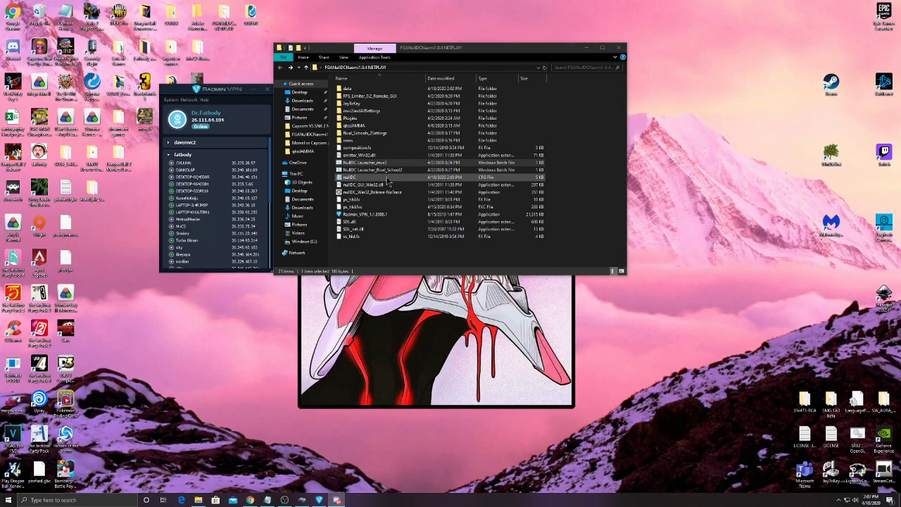
{"action": "right_click", "coordinate": [386, 178]}
{"action": "right_click", "coordinate": [362, 180]}
{"action": "right_click", "coordinate": [359, 178]}
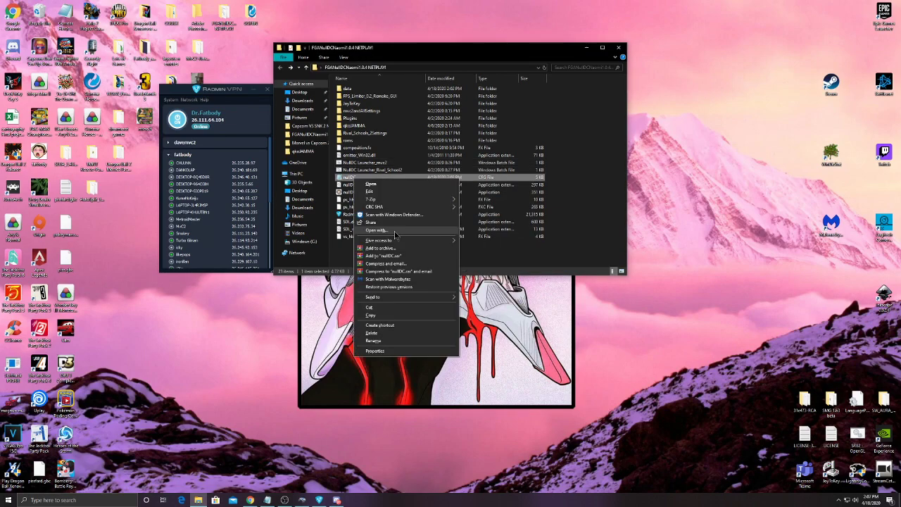
{"action": "left_click", "coordinate": [423, 237]}
{"action": "left_click", "coordinate": [469, 229]}
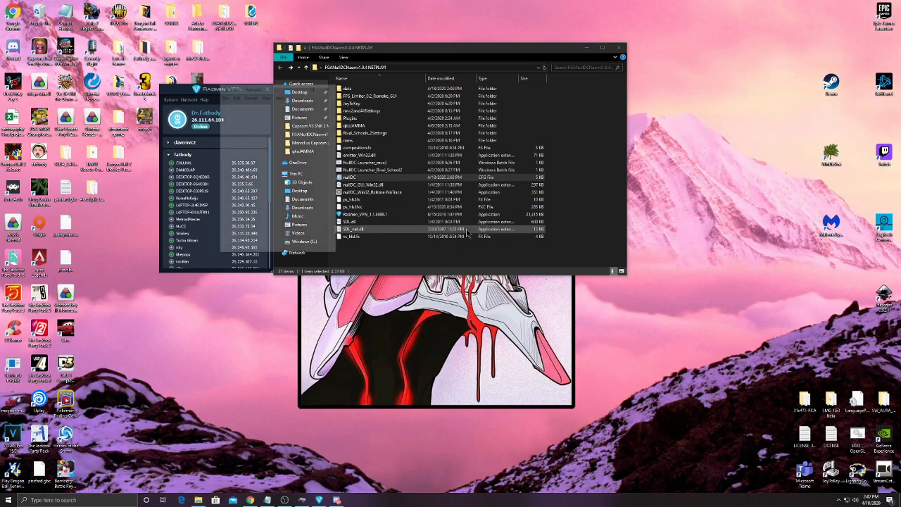
{"action": "scroll", "coordinate": [282, 176], "scroll_direction": "down", "scroll_amount": 3}
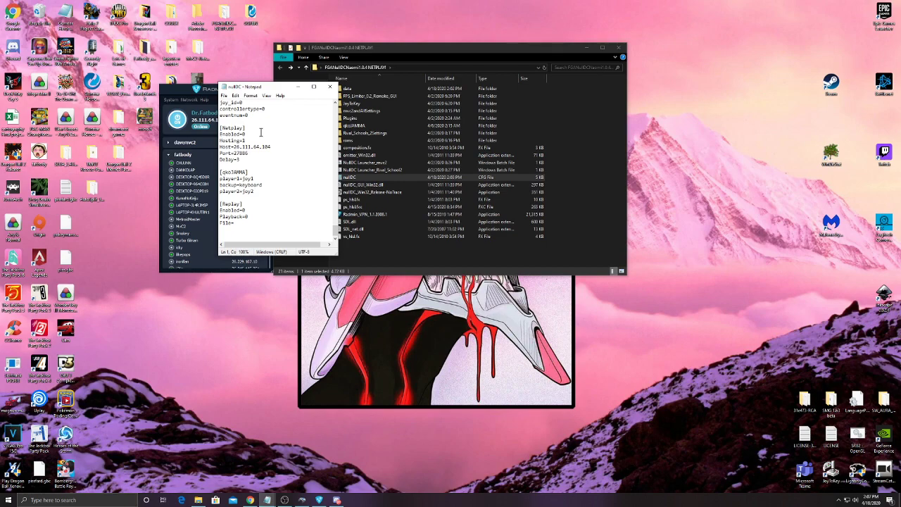
Set Enabled to 1 in the [Netplay] section and place Radmin VPN beside the file to compare the host IP
{"action": "left_click", "coordinate": [251, 132]}
{"action": "key", "text": "BackSpace"}
{"action": "type", "text": "1"}
{"action": "left_click", "coordinate": [245, 138]}
{"action": "left_click_drag", "start_coordinate": [206, 96], "coordinate": [126, 93]}
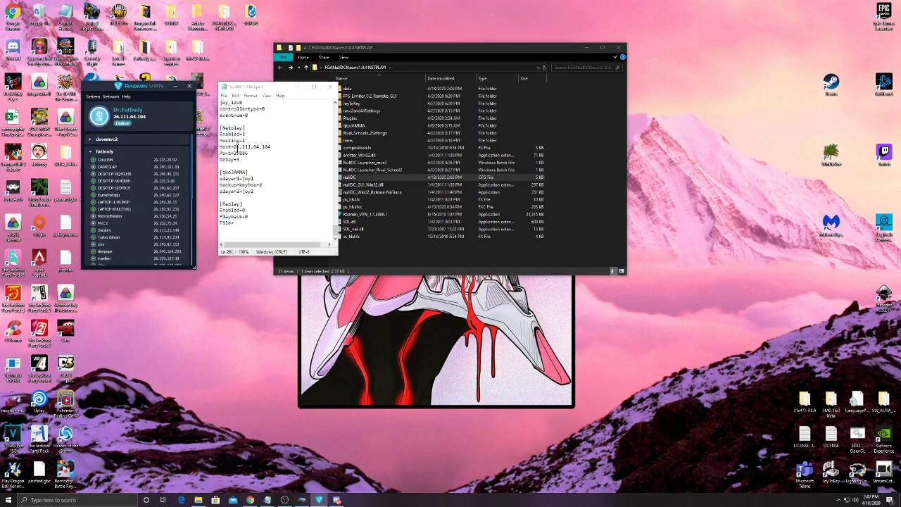
{"action": "left_click", "coordinate": [255, 91]}
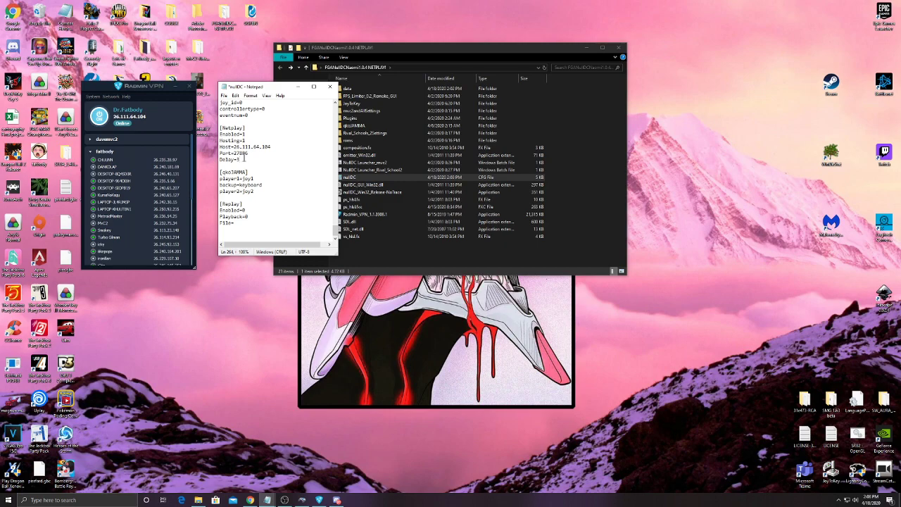
Edit the Delay value in the [Netplay] section and close the nullDC configuration file
{"action": "key", "text": "BackSpace"}
{"action": "left_click", "coordinate": [330, 86]}
{"action": "left_click", "coordinate": [431, 259]}
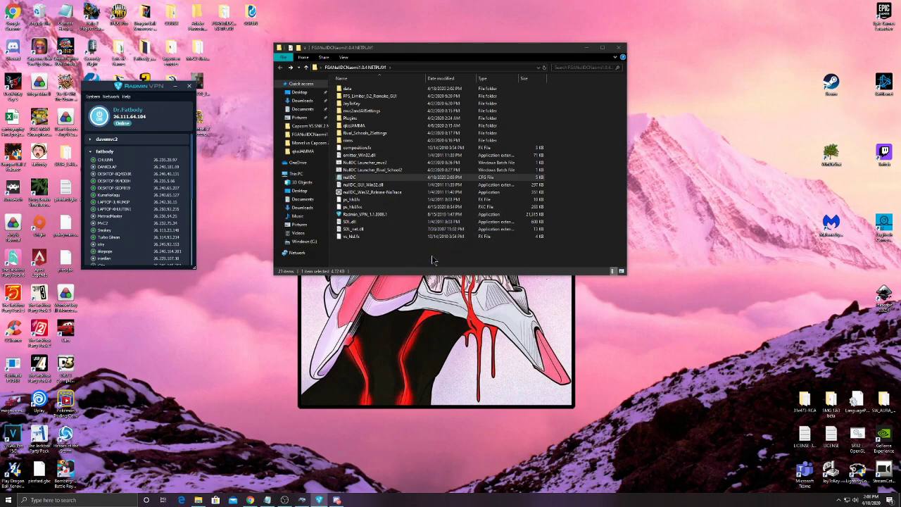
Start the mvc2 launcher again, load the mvc2 save in the FPS Limiter and run nullDC with those settings
{"action": "left_click_drag", "start_coordinate": [156, 86], "coordinate": [235, 85]}
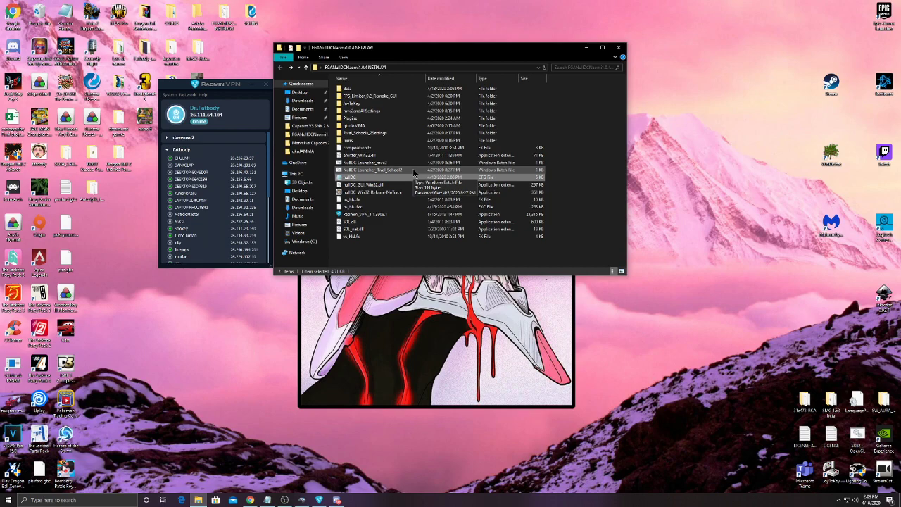
{"action": "mouse_move", "coordinate": [240, 83]}
{"action": "left_mouse_down"}
{"action": "mouse_move", "coordinate": [213, 81]}
{"action": "mouse_move", "coordinate": [240, 83]}
{"action": "left_mouse_up"}
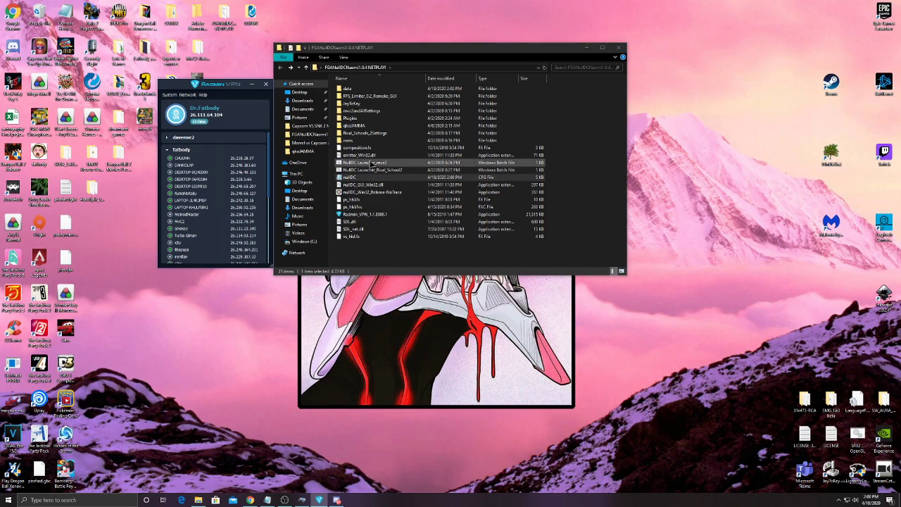
{"action": "double_click", "coordinate": [371, 164]}
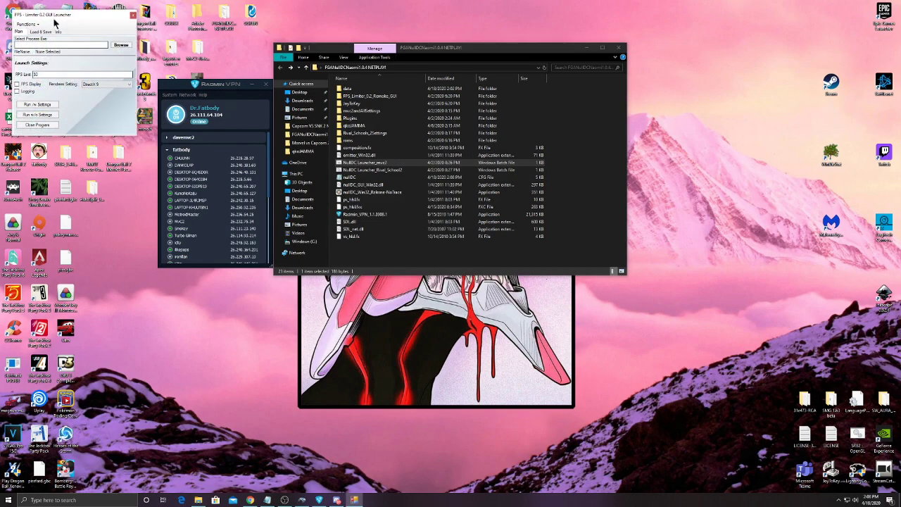
{"action": "left_click", "coordinate": [42, 32]}
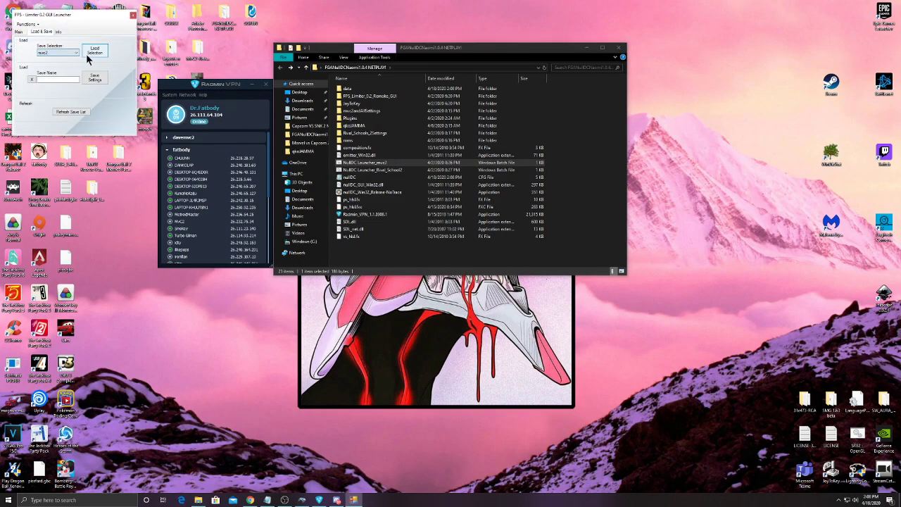
{"action": "left_click", "coordinate": [19, 31]}
{"action": "left_click", "coordinate": [37, 114]}
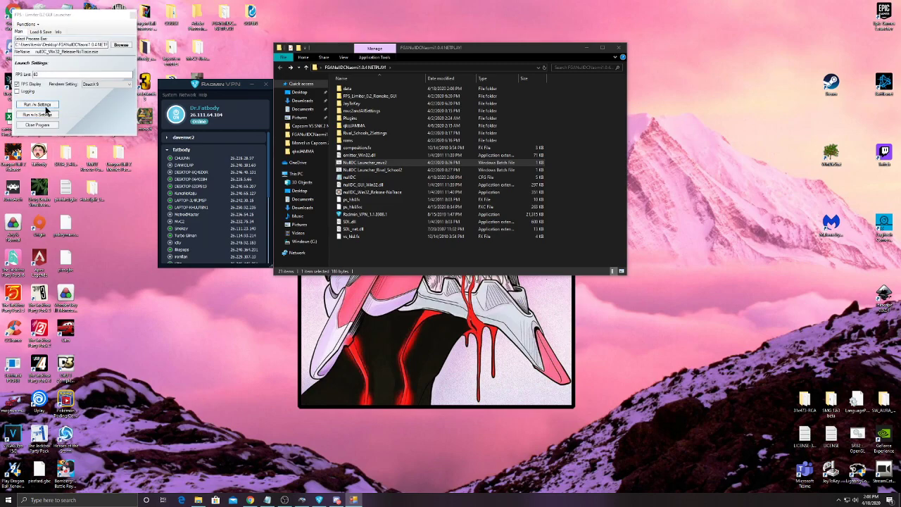
Boot the Marvel Vs Capcom 2.lst ROM from the roms folder in nullDC
{"action": "left_click", "coordinate": [5, 3]}
{"action": "left_click", "coordinate": [24, 11]}
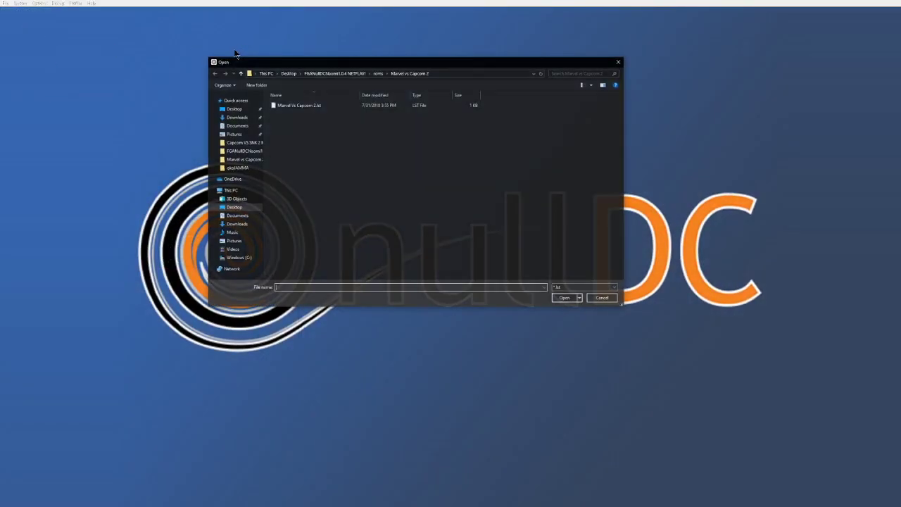
{"action": "left_click", "coordinate": [296, 106]}
{"action": "left_click", "coordinate": [562, 297]}
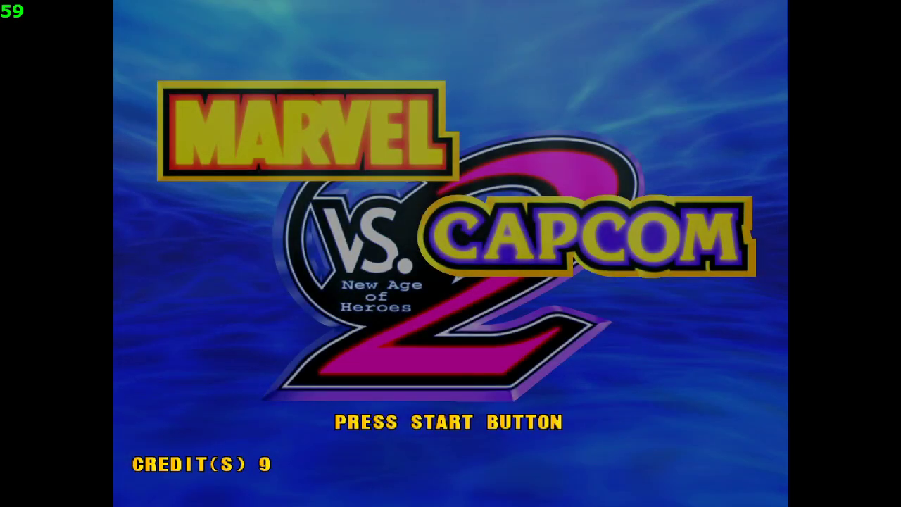
Start a game from the title screen and move the cursor around the character select grid
{"action": "key", "text": "Return"}
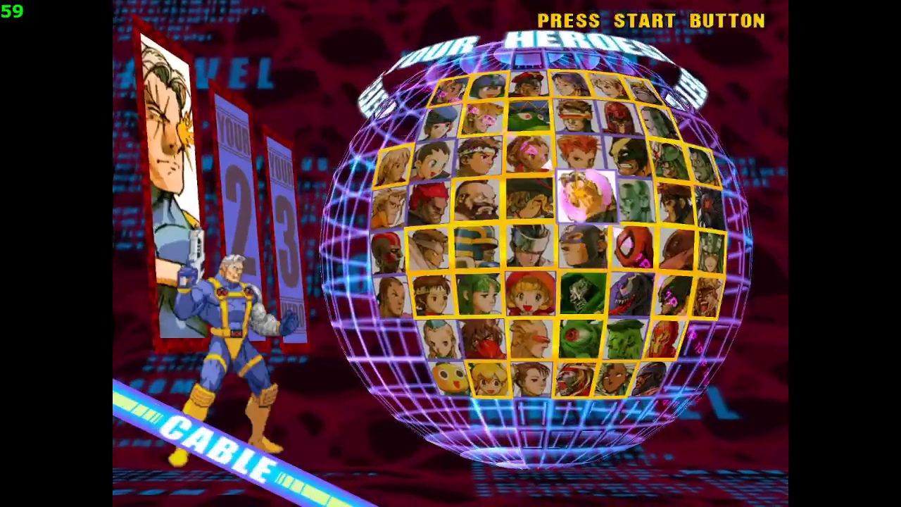
{"action": "key", "text": "Down"}
{"action": "key", "text": "Up"}
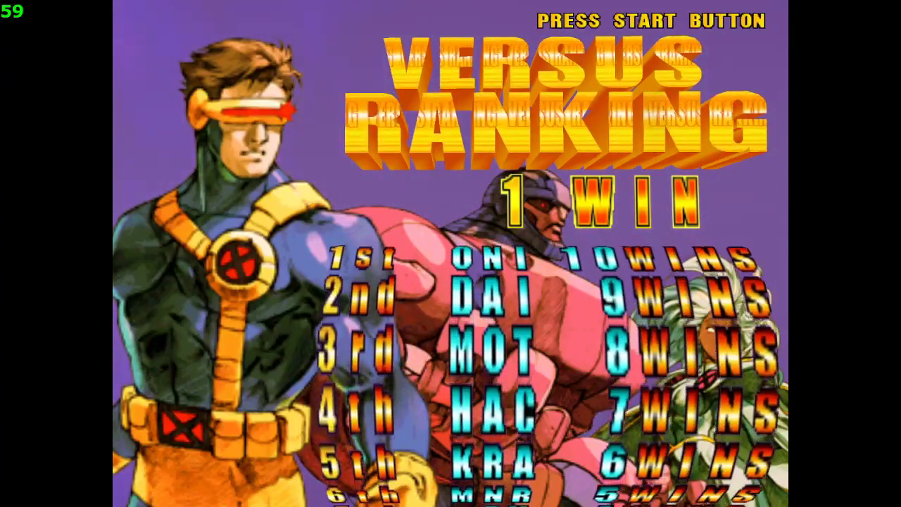
Exit the running game and close the FPS Limiter console and its launcher window
{"action": "key", "text": "5"}
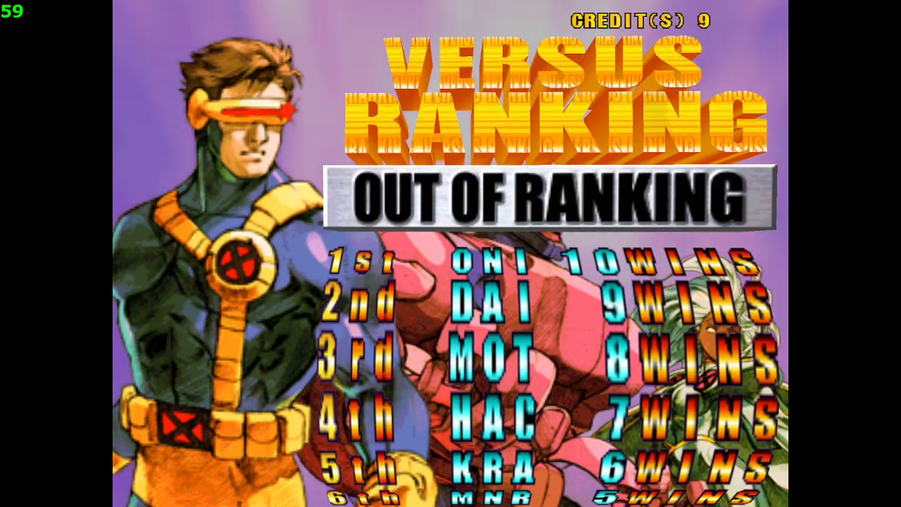
{"action": "key", "text": "Escape"}
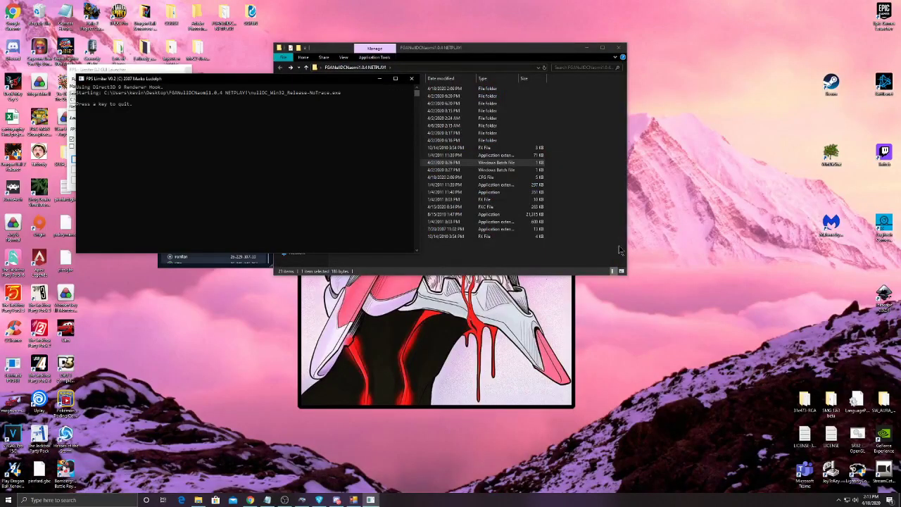
{"action": "left_click", "coordinate": [412, 78]}
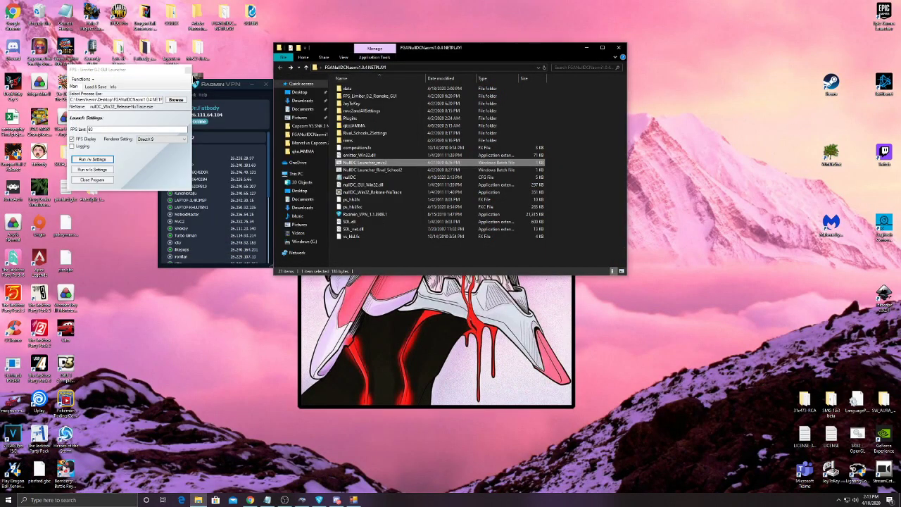
{"action": "left_click", "coordinate": [192, 70]}
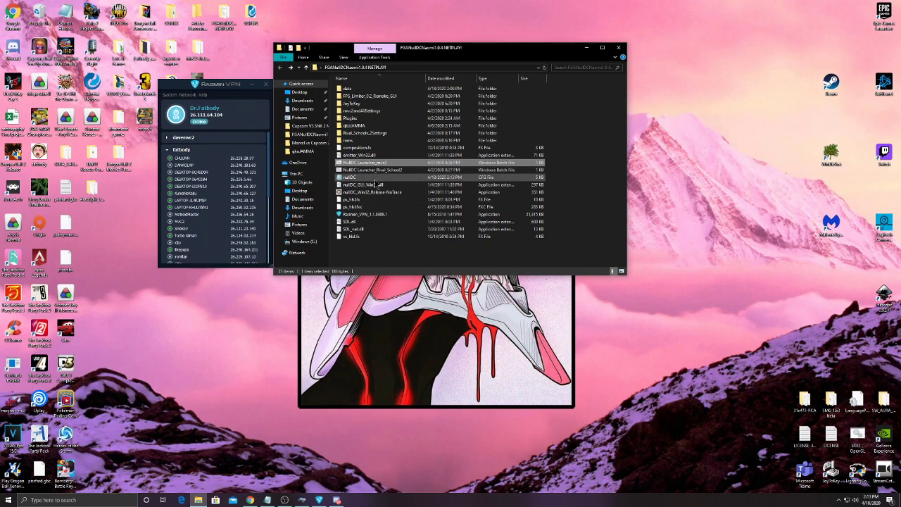
Open the nullDC configuration file and set Hosting to 0 in the [Netplay] section
{"action": "double_click", "coordinate": [374, 177]}
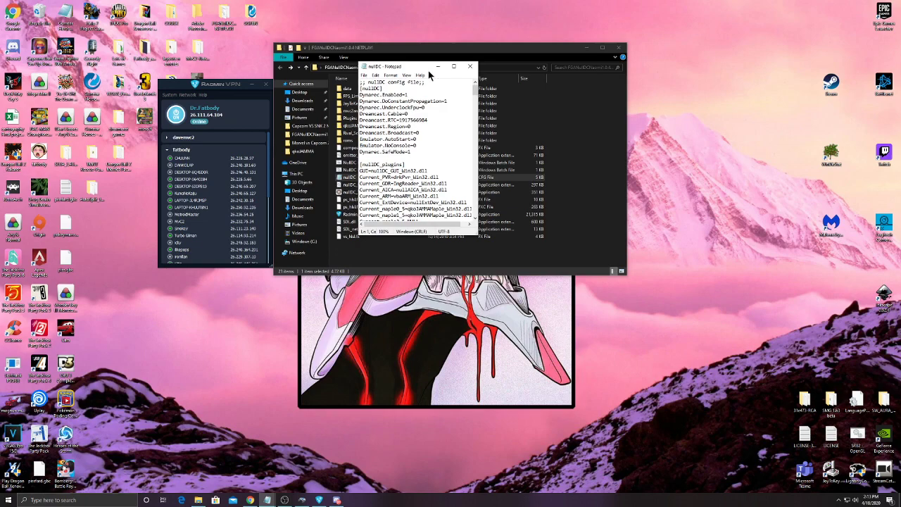
{"action": "left_click_drag", "start_coordinate": [475, 90], "coordinate": [473, 211]}
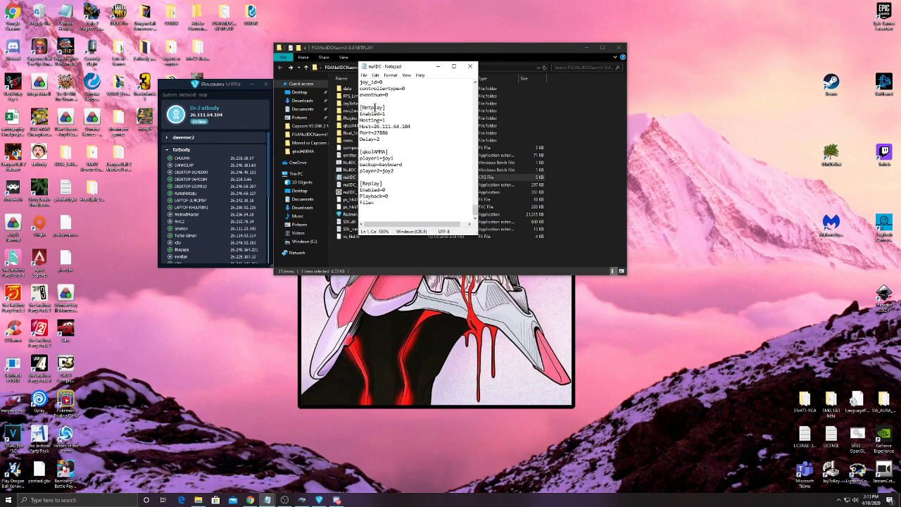
{"action": "left_click", "coordinate": [392, 119]}
{"action": "key", "text": "BackSpace"}
Copy the IP address of the first peer in the fatbody Radmin VPN network, paste it as the Host value 26.235.28.97, and save the configuration file
{"action": "left_click", "coordinate": [201, 160]}
{"action": "right_click", "coordinate": [204, 159]}
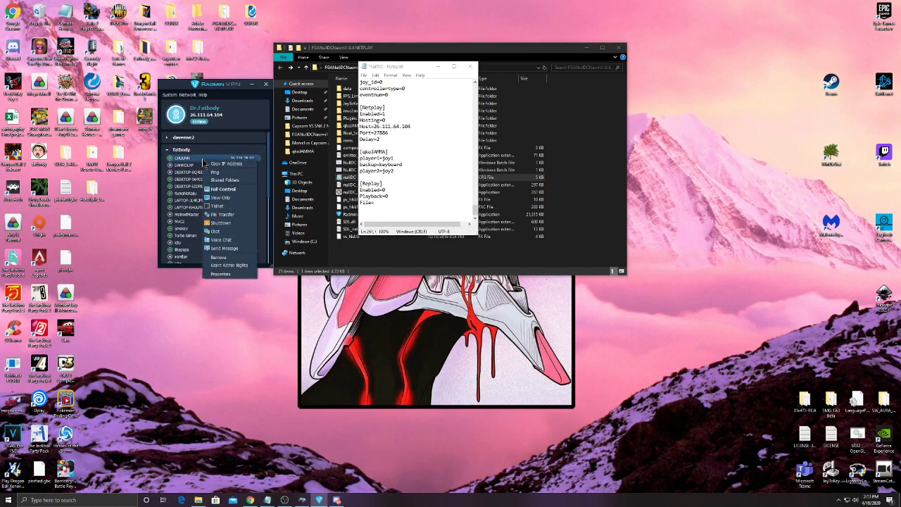
{"action": "left_click", "coordinate": [217, 164]}
{"action": "left_click_drag", "start_coordinate": [412, 126], "coordinate": [374, 126]}
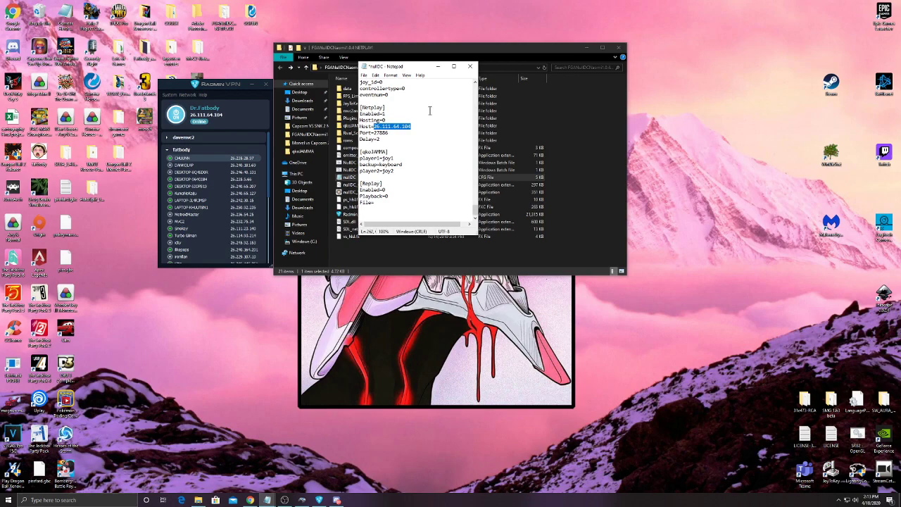
{"action": "key", "text": "ctrl+v"}
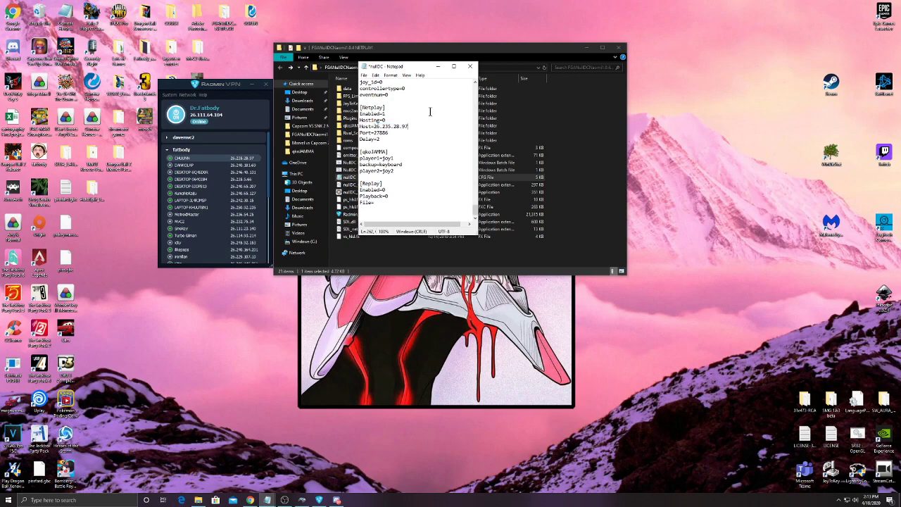
{"action": "left_click", "coordinate": [472, 66]}
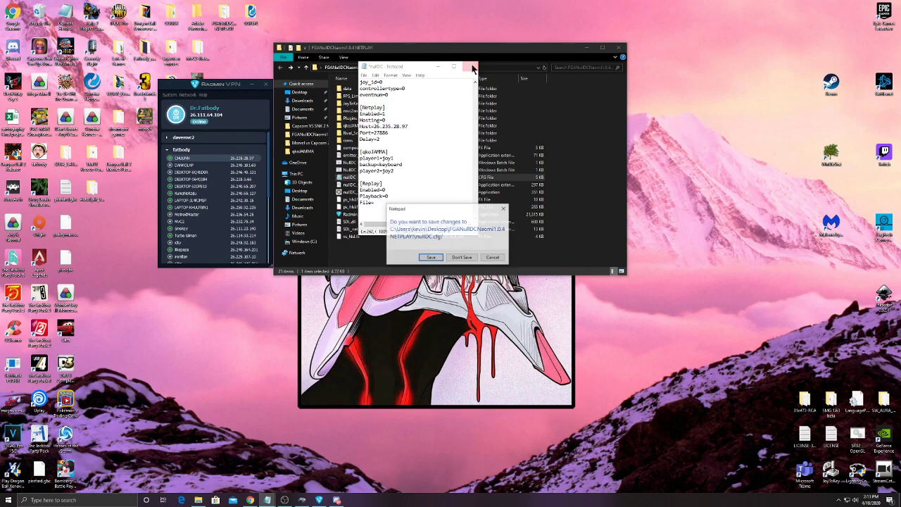
{"action": "left_click", "coordinate": [428, 258]}
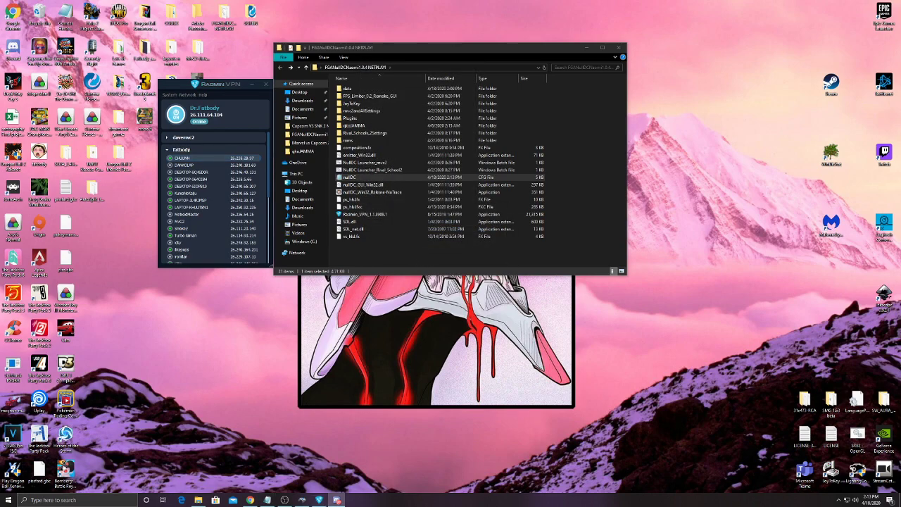
Start the NullDC_Launcher_mvc2 batch file and load the mvc2 save in the FPS Limiter
{"action": "double_click", "coordinate": [365, 162]}
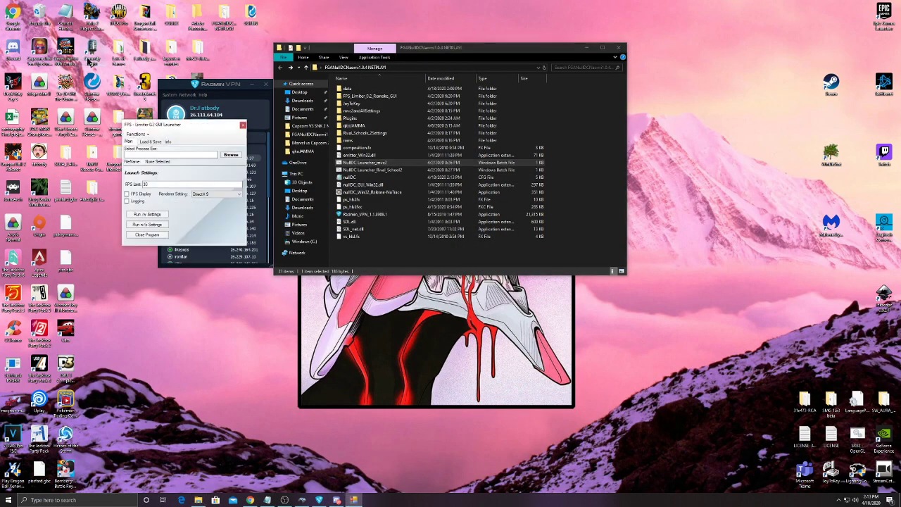
{"action": "left_click", "coordinate": [152, 142]}
{"action": "left_click", "coordinate": [169, 163]}
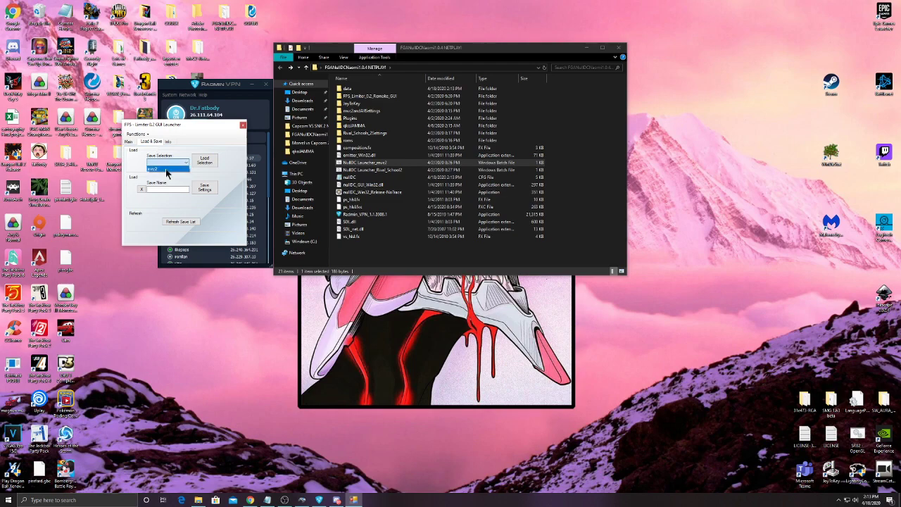
{"action": "left_click", "coordinate": [169, 170]}
{"action": "left_click", "coordinate": [204, 160]}
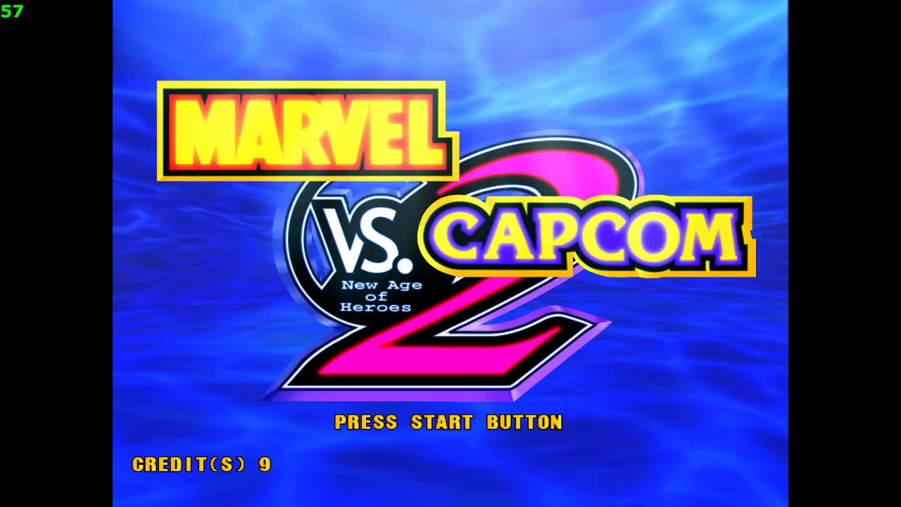
Start a game from the title screen and pick the first character for player 1's team
{"action": "key", "text": "Return"}
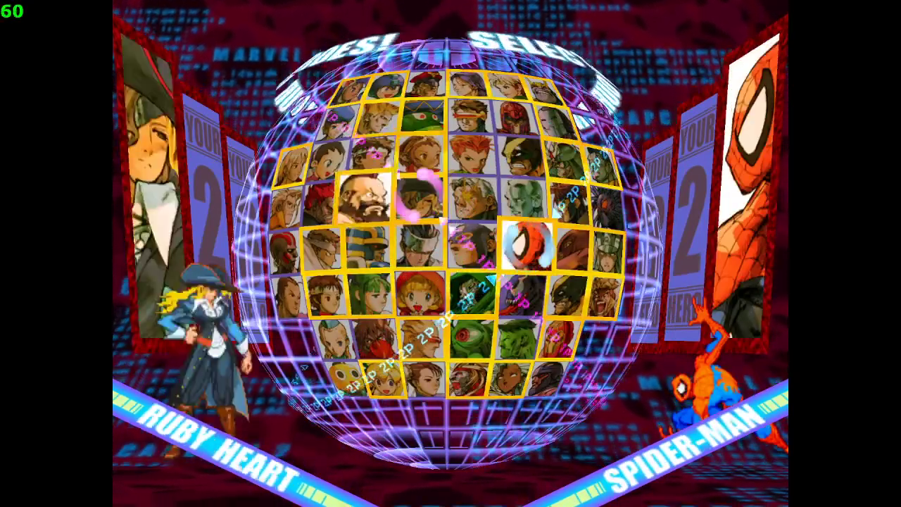
{"action": "key", "text": "Down"}
{"action": "key", "text": "Right"}
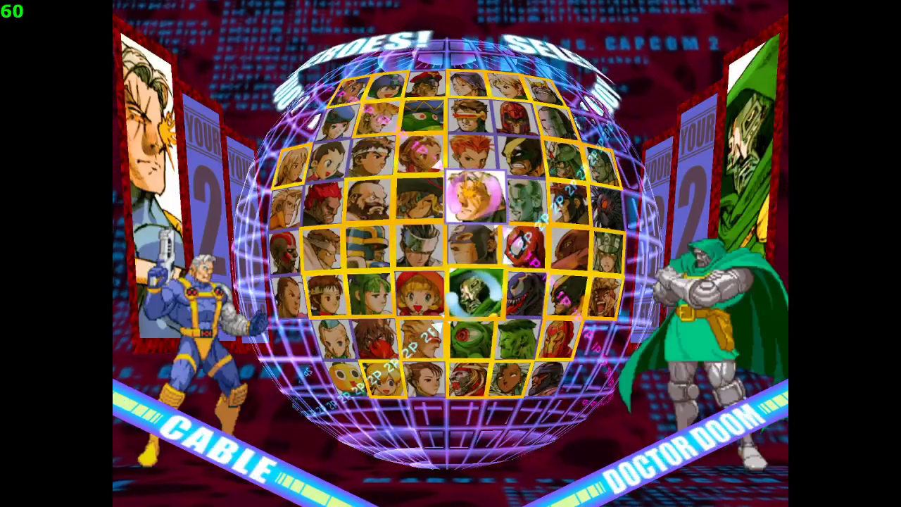
{"action": "key", "text": "Down"}
{"action": "key", "text": "Down"}
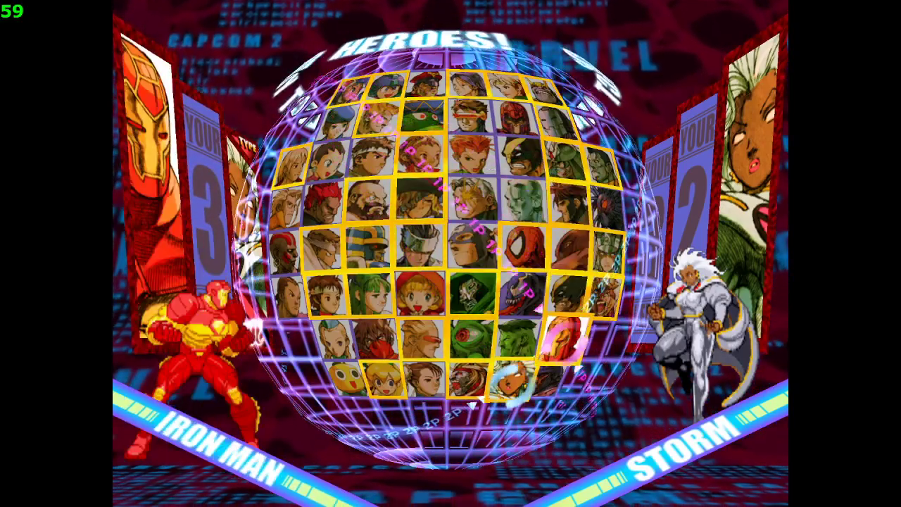
Add Sentinel and Cable to player 1's team and choose their assist types
{"action": "key", "text": "z"}
{"action": "key", "text": "Down"}
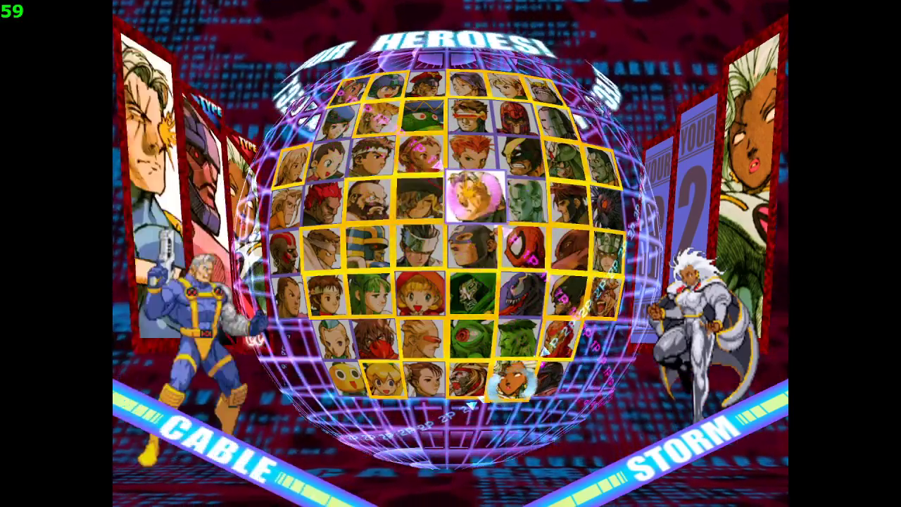
{"action": "key", "text": "z"}
{"action": "key", "text": "Up"}
{"action": "key", "text": "z"}
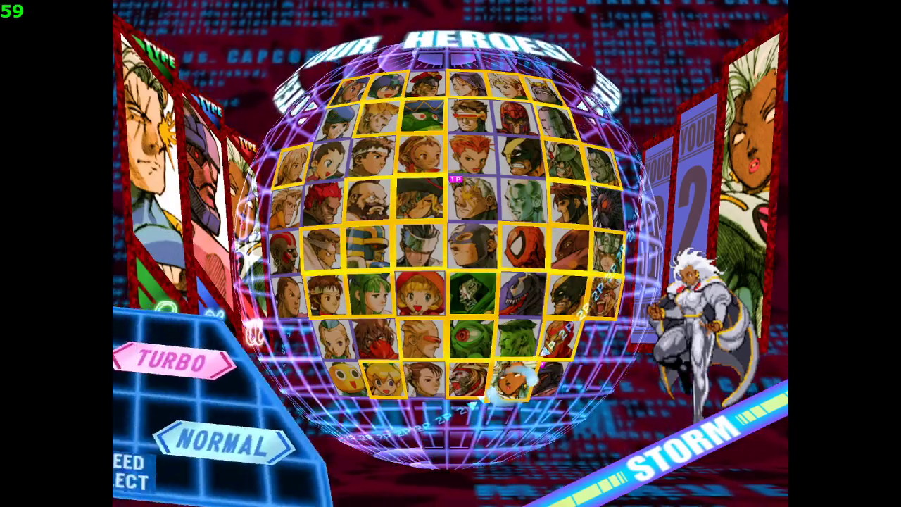